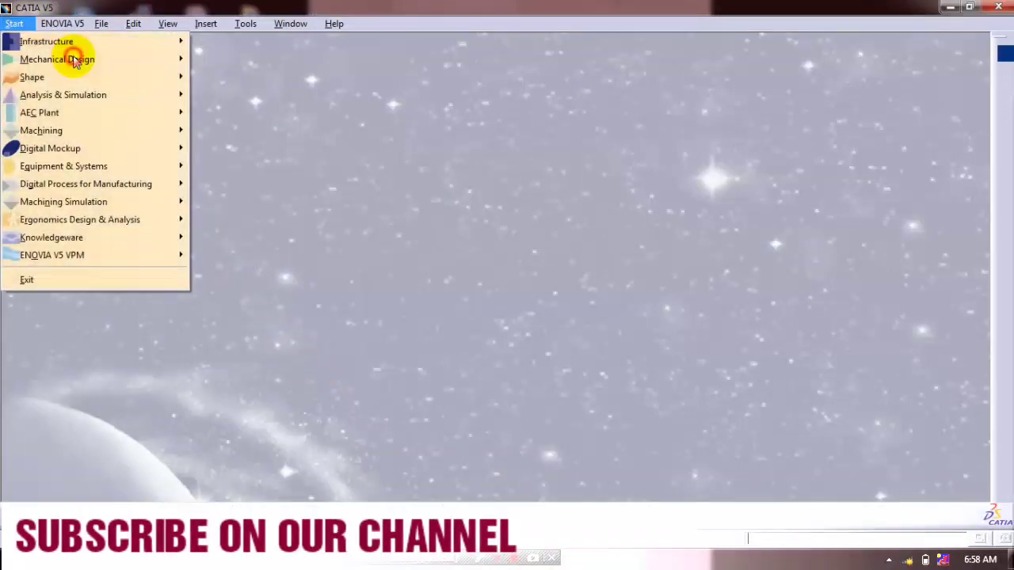
Step: Create a new Part Design part and start a sketch on the yz plane
mouse_move(74, 60)
left_click(202, 59)
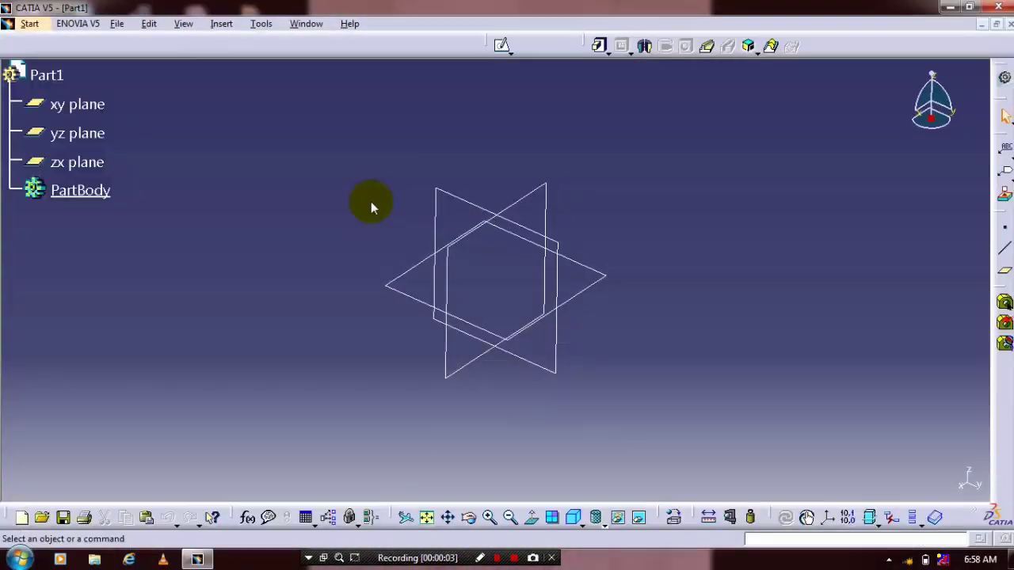
left_click(427, 199)
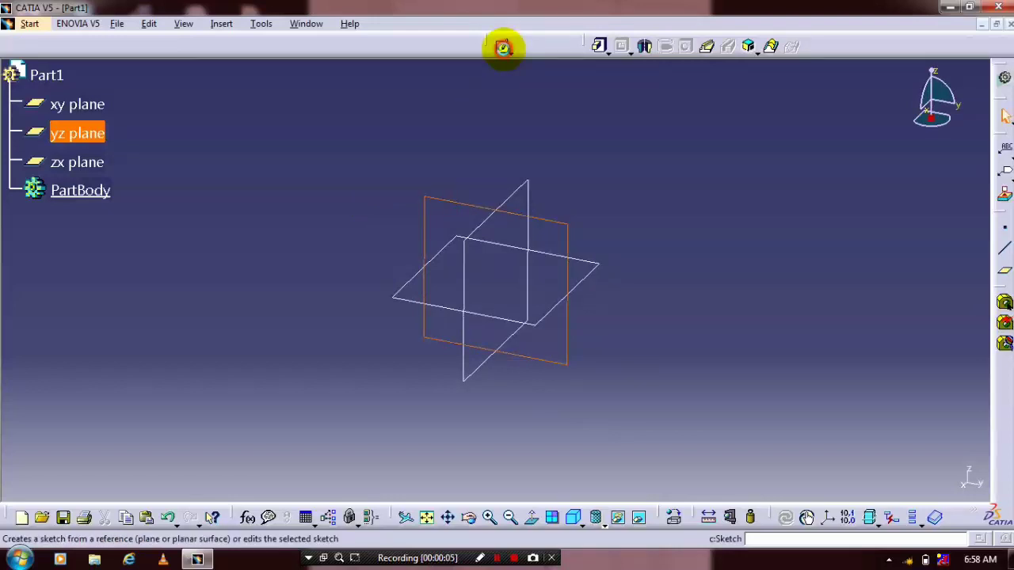
left_click(504, 46)
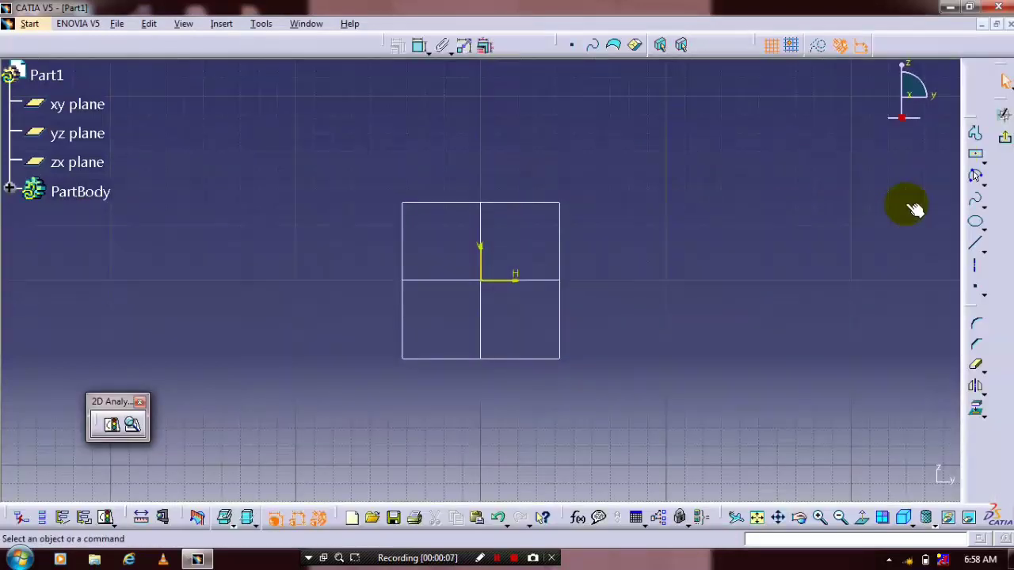
left_click(981, 177)
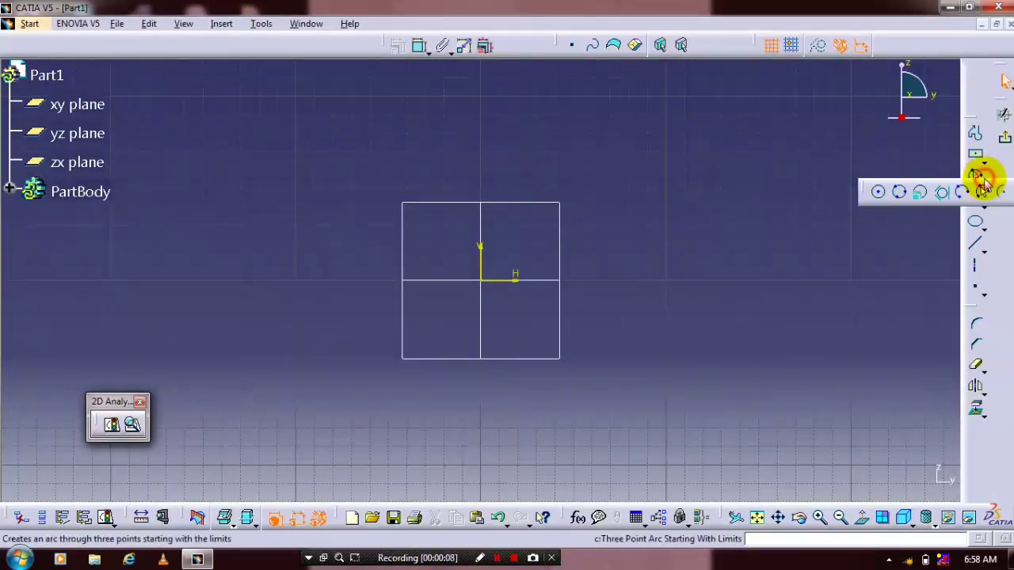
Step: Draw a small inner circle and a much larger outer circle, both centred on the origin
left_click(880, 193)
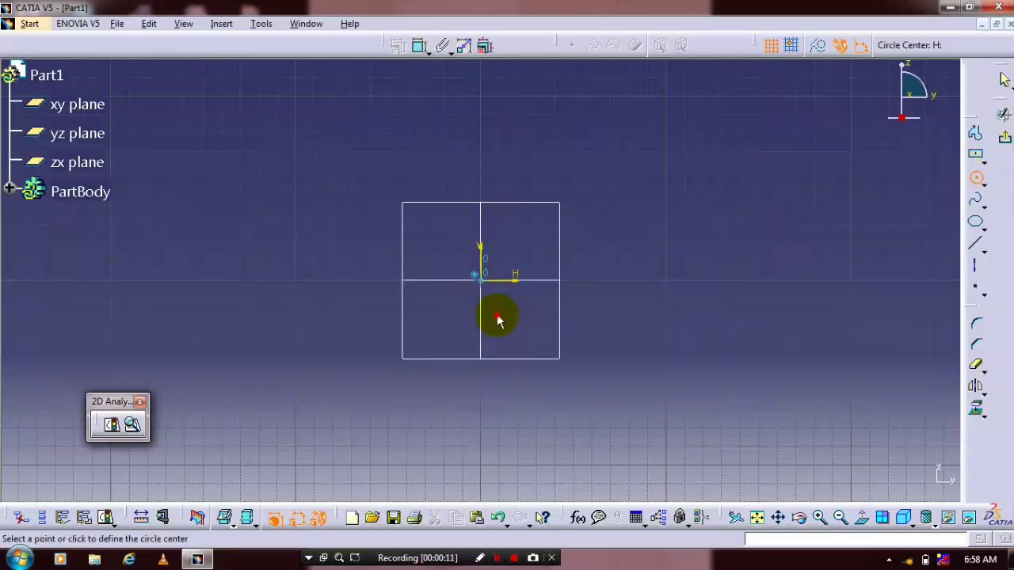
left_click(480, 279)
left_click(496, 315)
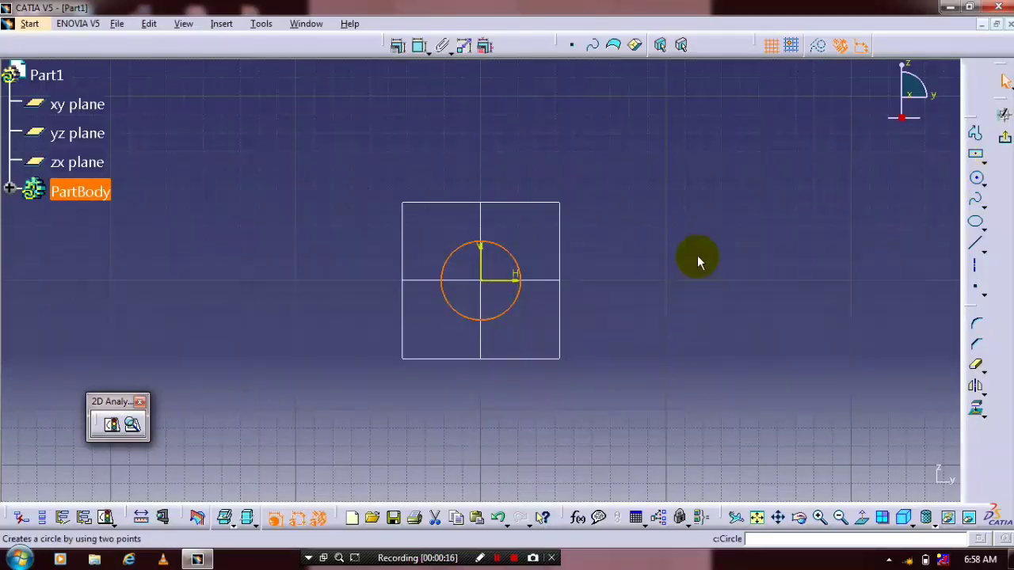
left_click(484, 282)
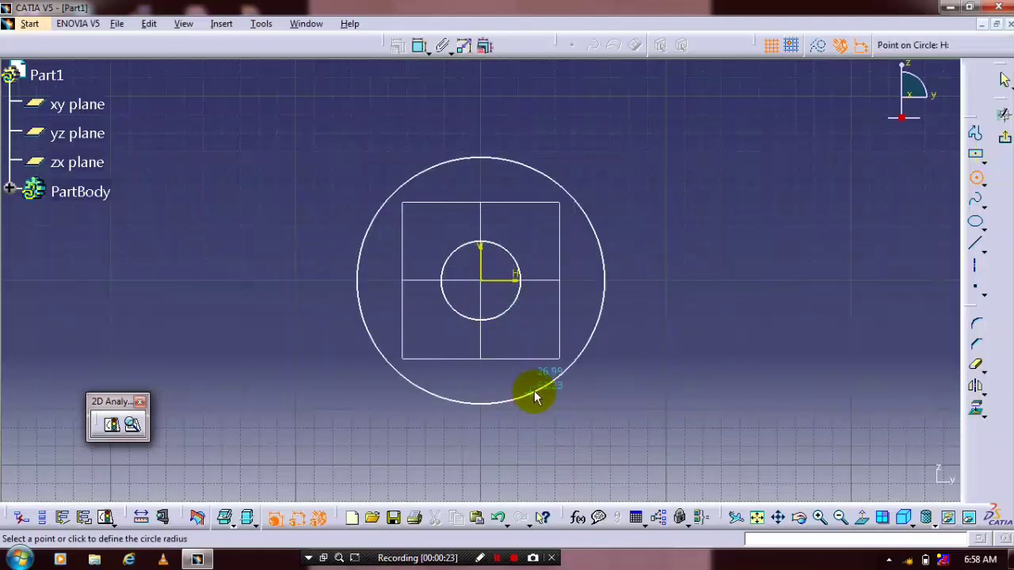
left_click(539, 394)
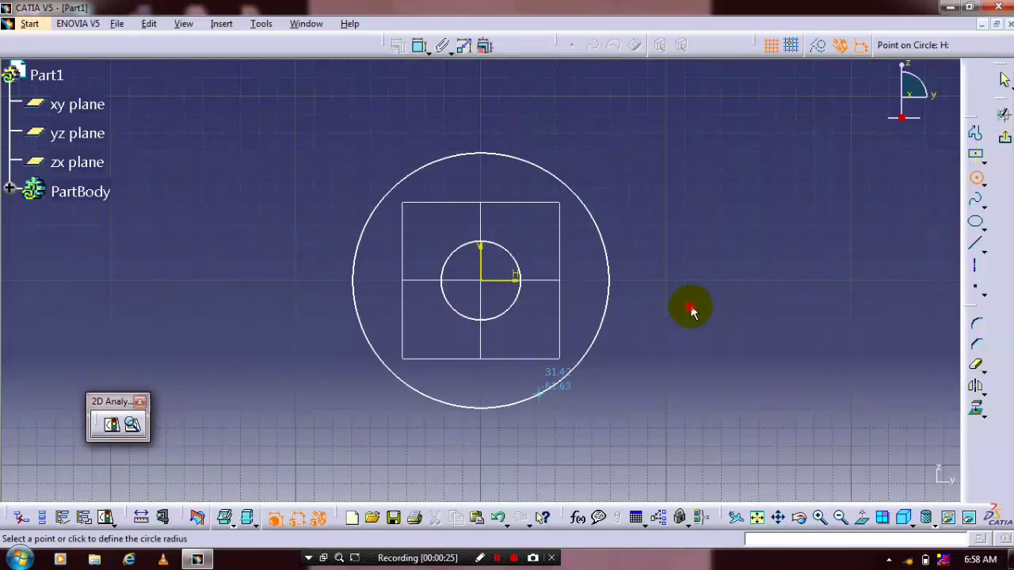
Step: Dimension the outer circle to diameter 150 and the inner circle to diameter 50
left_click(418, 48)
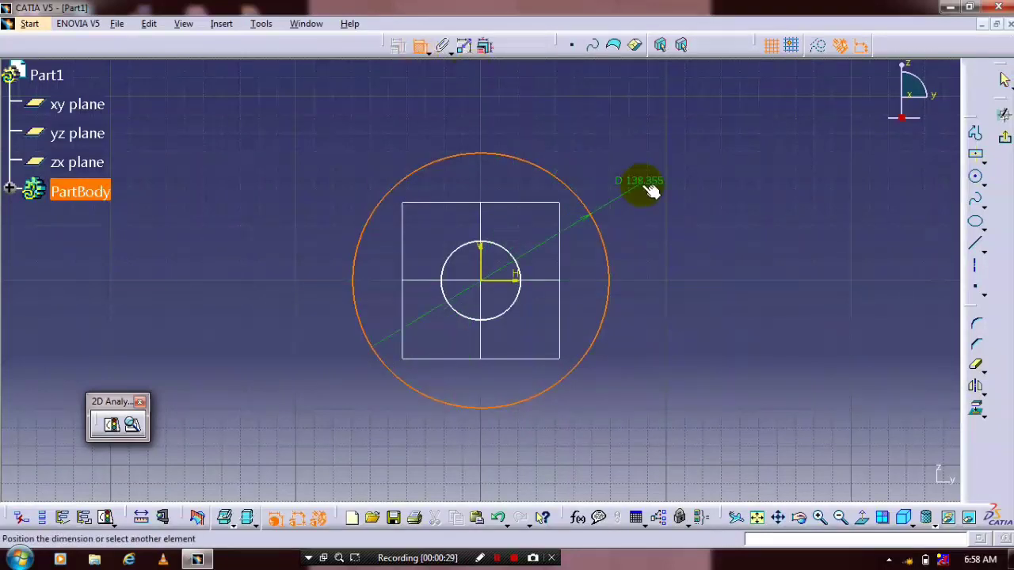
double_click(692, 165)
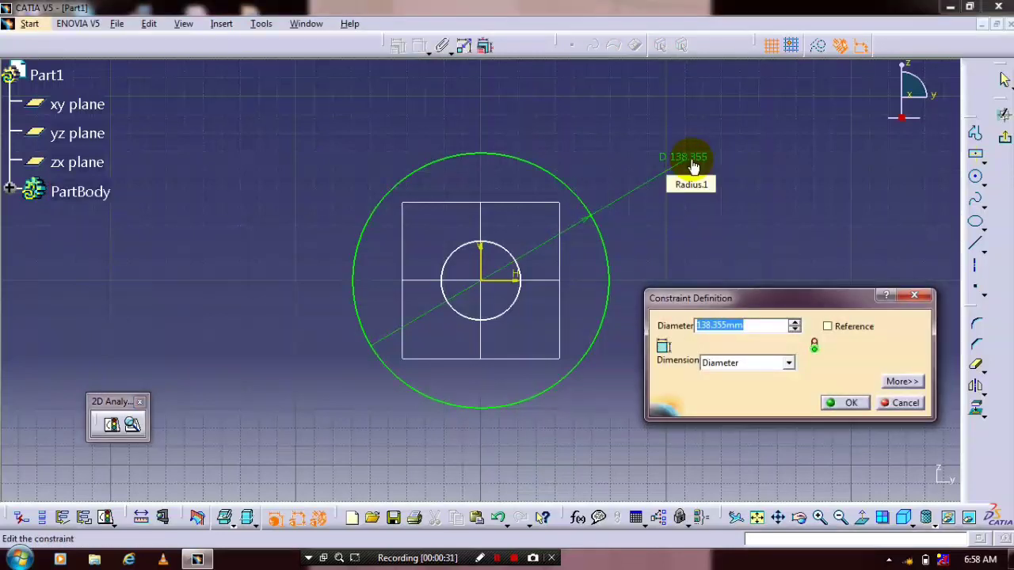
type("15")
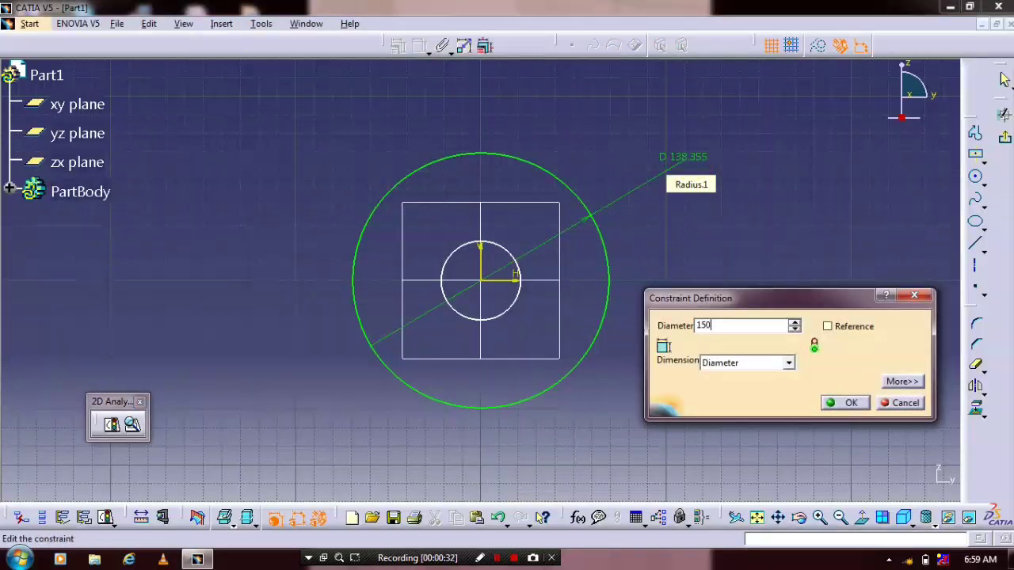
type("0")
key("Return")
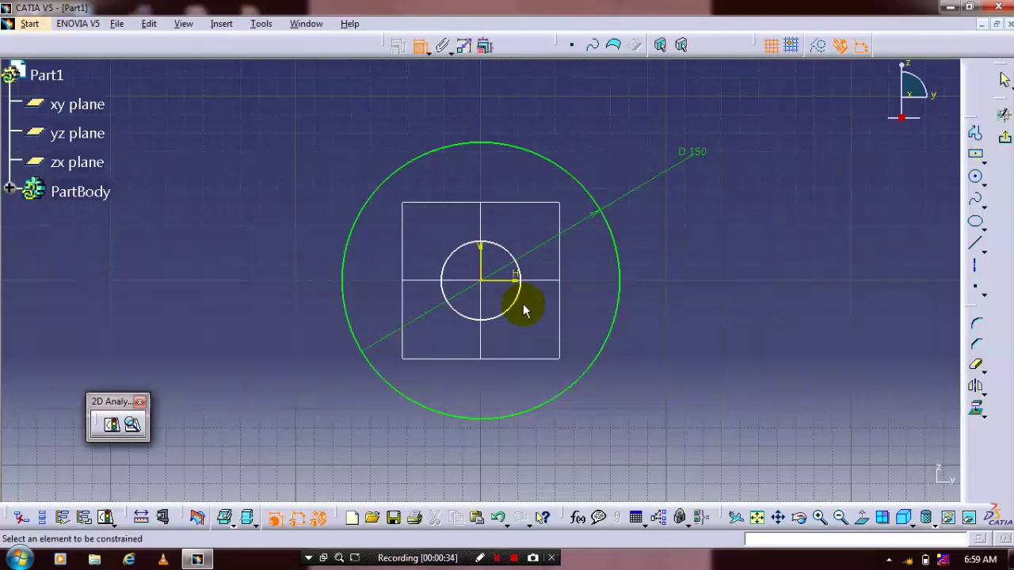
left_click(517, 293)
left_click(719, 245)
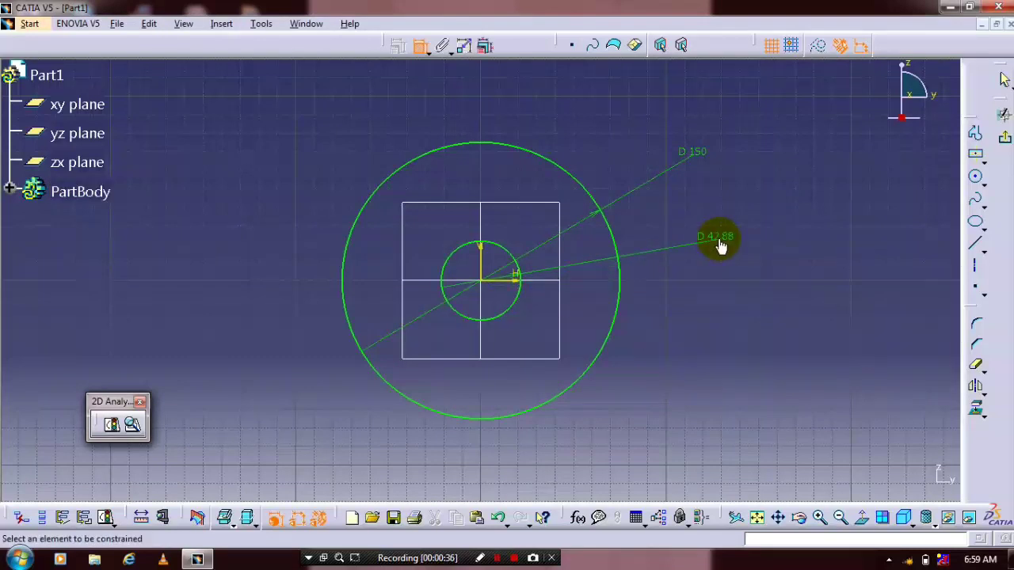
double_click(720, 242)
type("50")
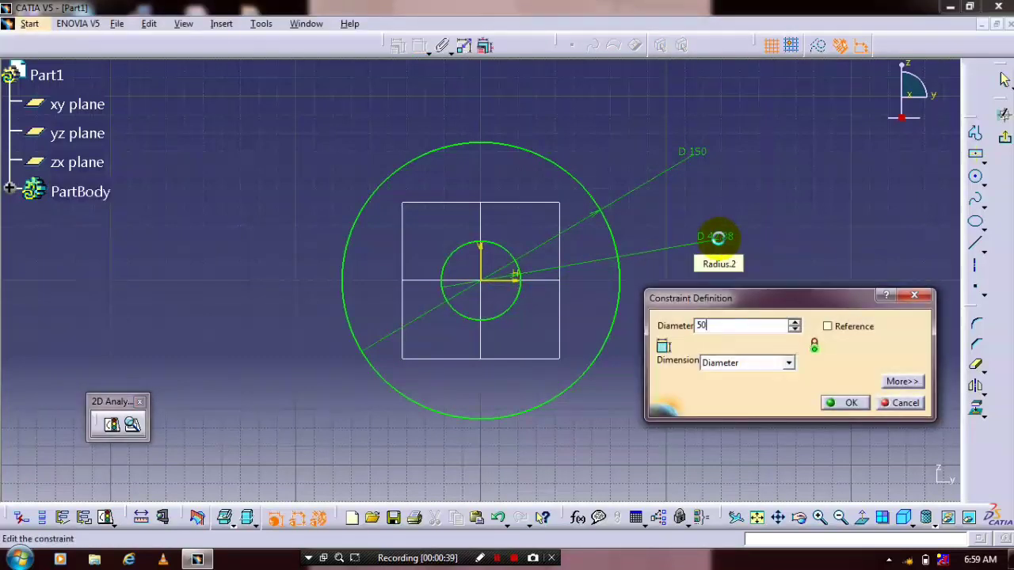
key("Return")
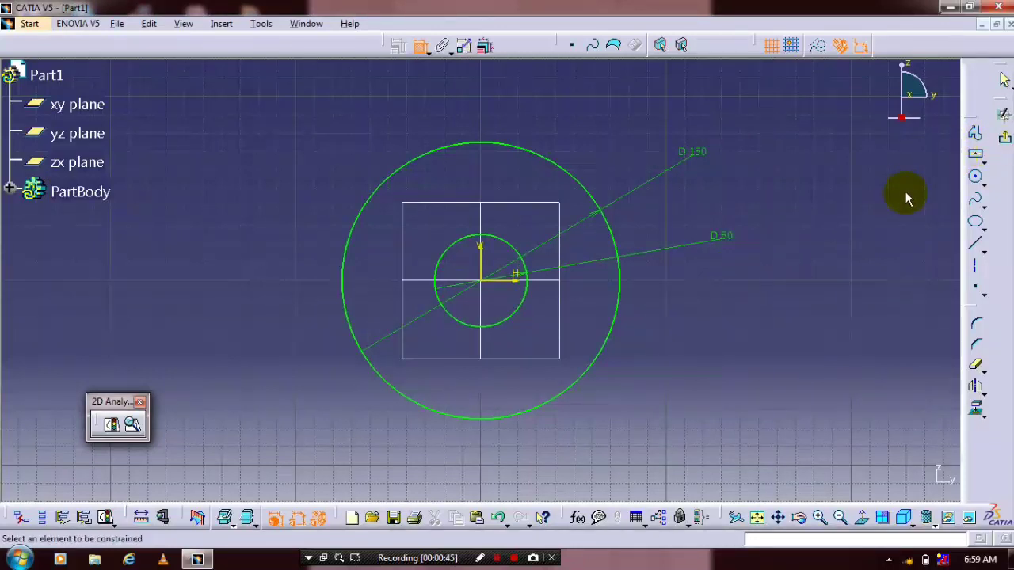
Step: Draw a small centred rectangle on the top of the inner circle for the keyway
left_click(975, 153)
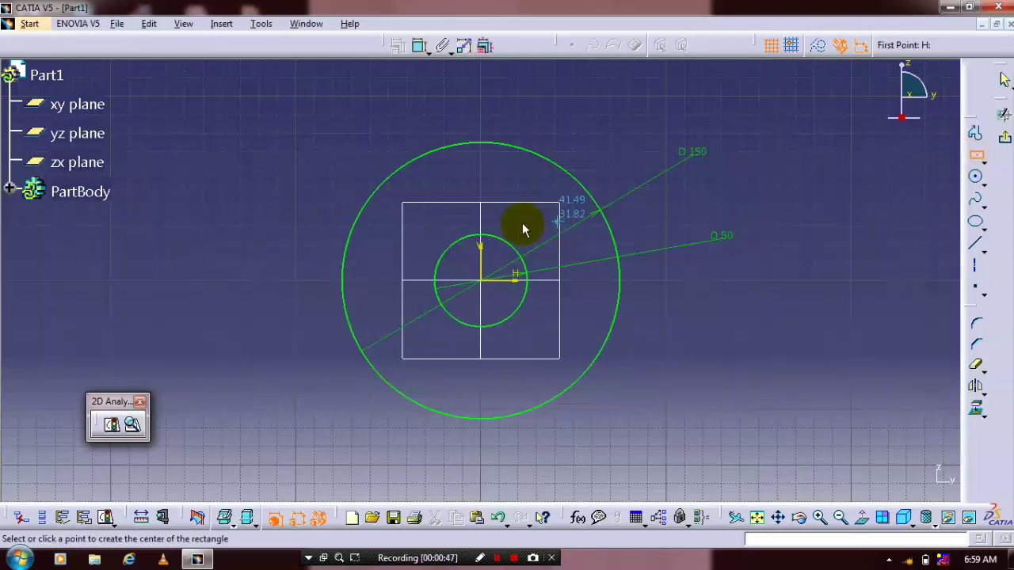
left_click(483, 235)
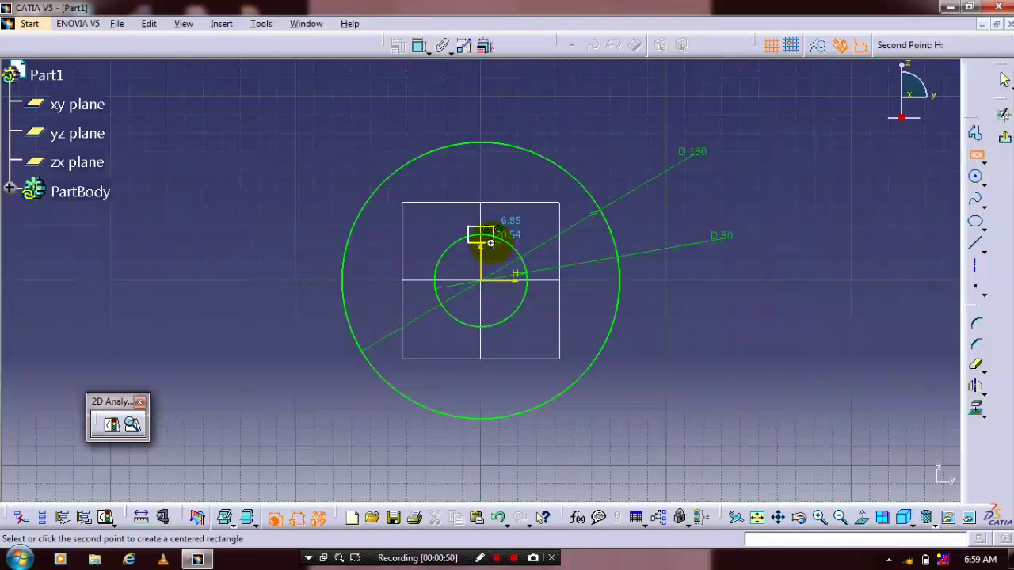
scroll(491, 244, "up", 4)
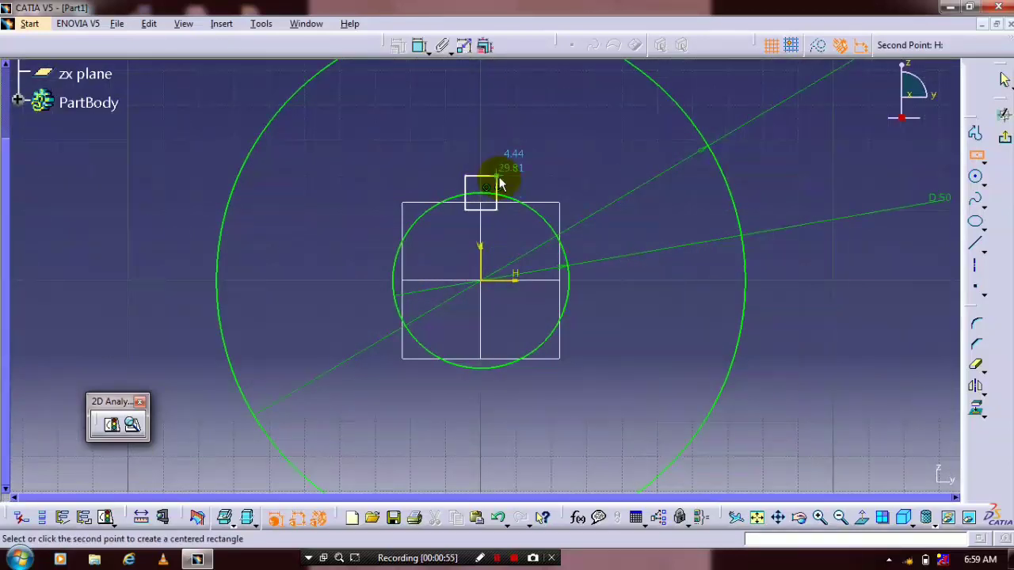
left_click(502, 173)
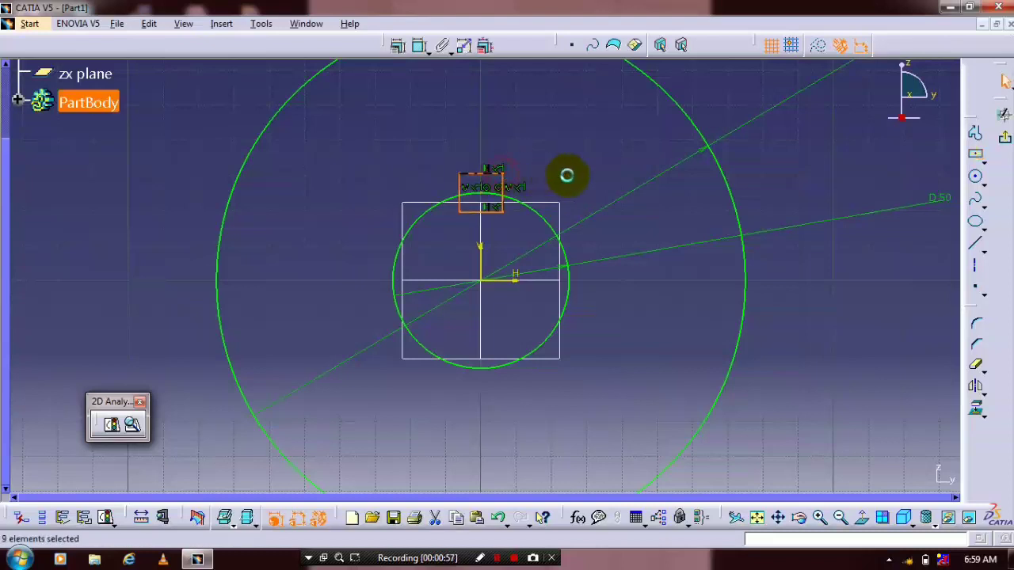
left_click(845, 331)
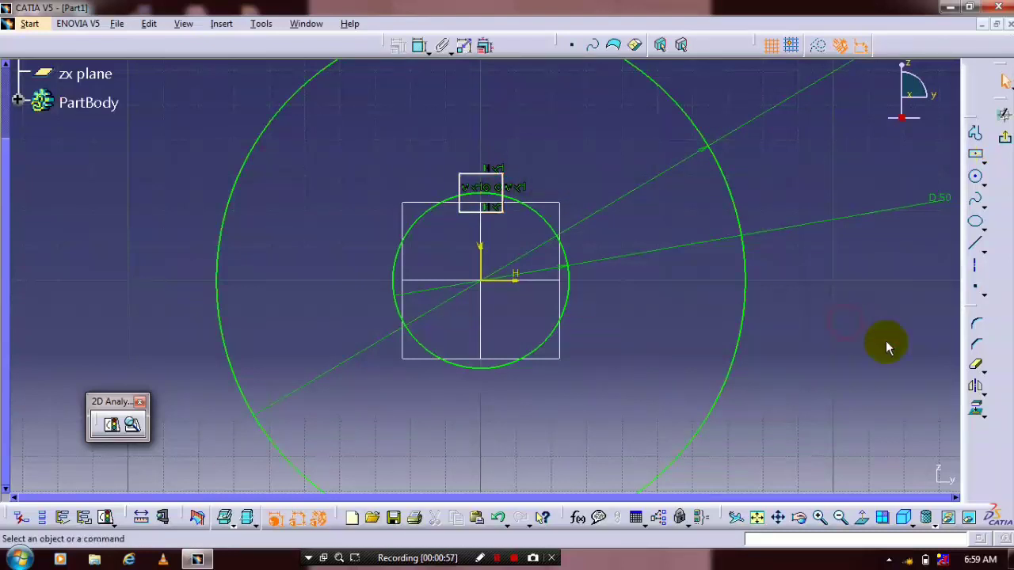
Step: Quick Trim the rectangle's edge inside the bore to form the keyway notch
left_click(976, 369)
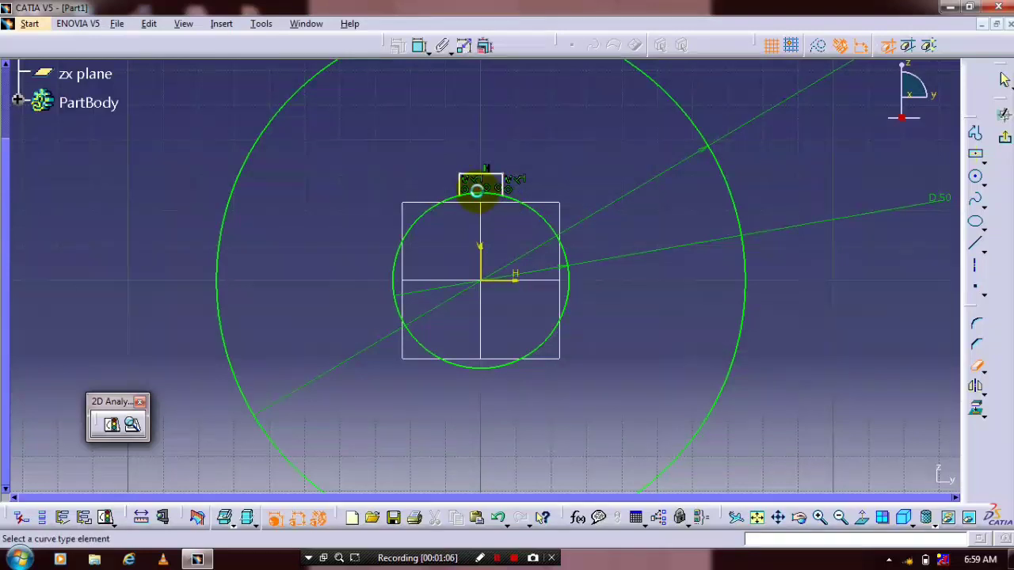
left_click(477, 190)
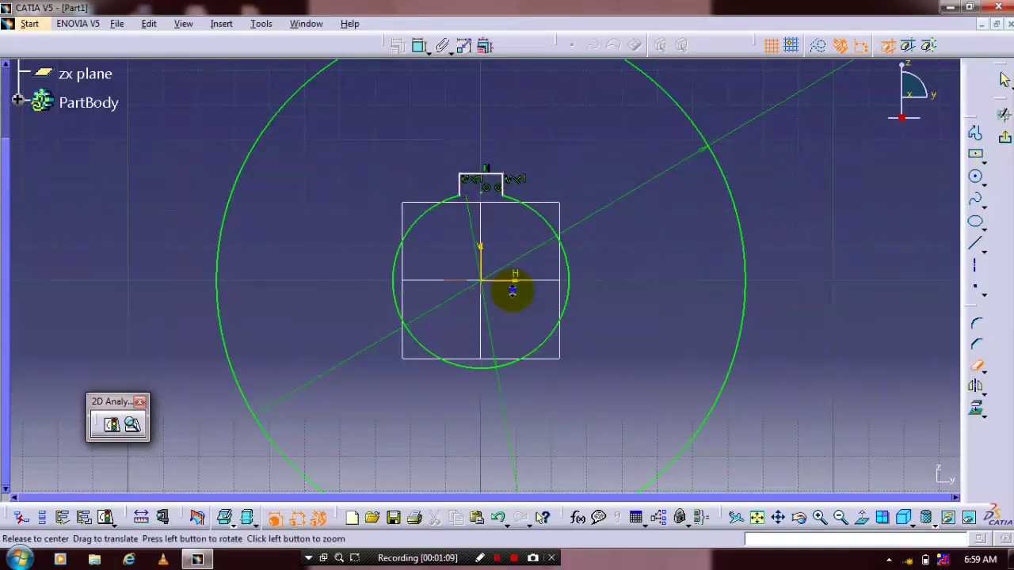
mouse_move(512, 291)
middle_mouse_down()
mouse_move(515, 299)
mouse_move(511, 285)
middle_mouse_up()
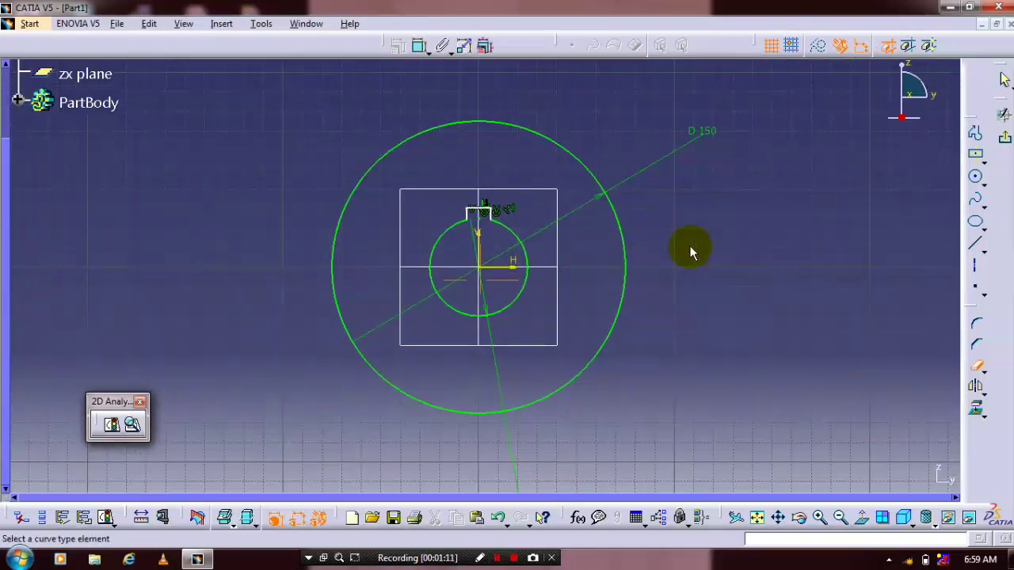
middle_click_drag(691, 252, 690, 246)
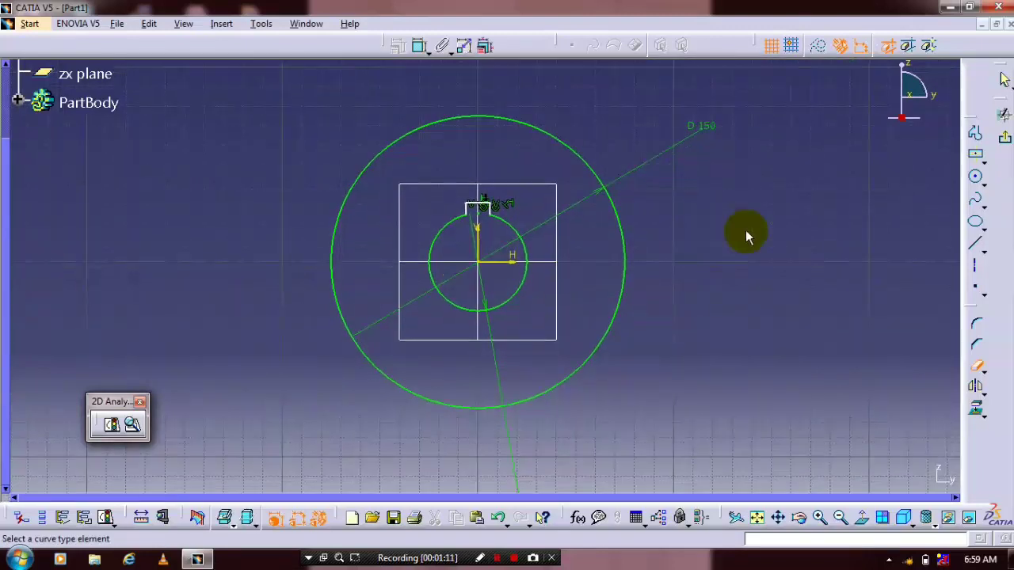
Step: Exit the sketch and pad it 30 mm into a solid disc
left_click(1006, 143)
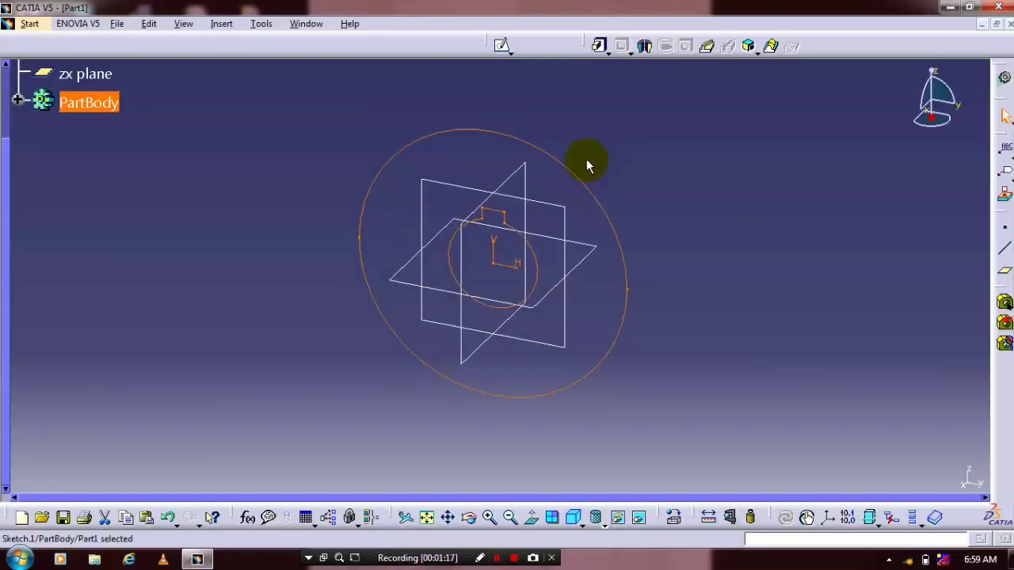
left_click(599, 45)
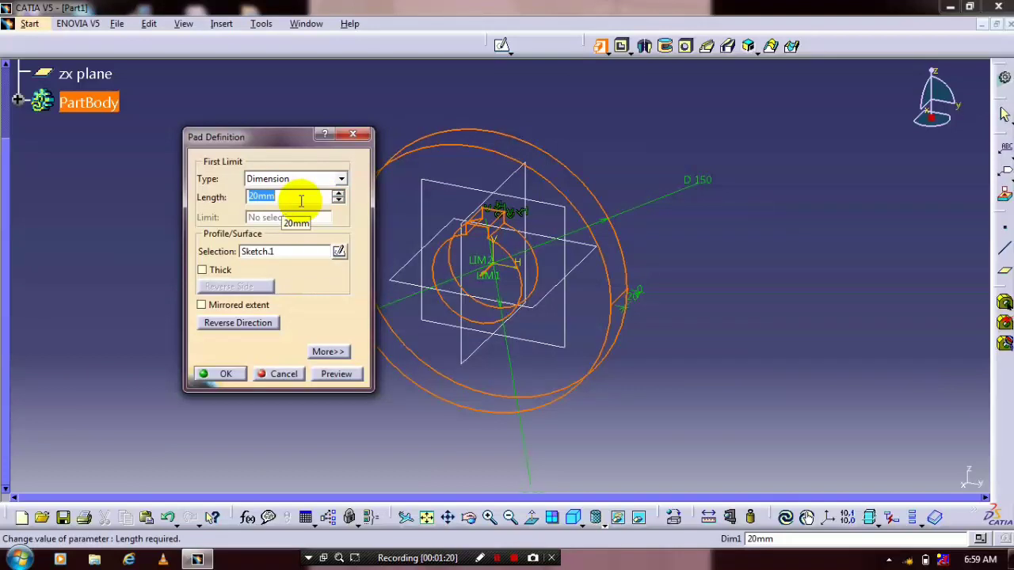
type("30")
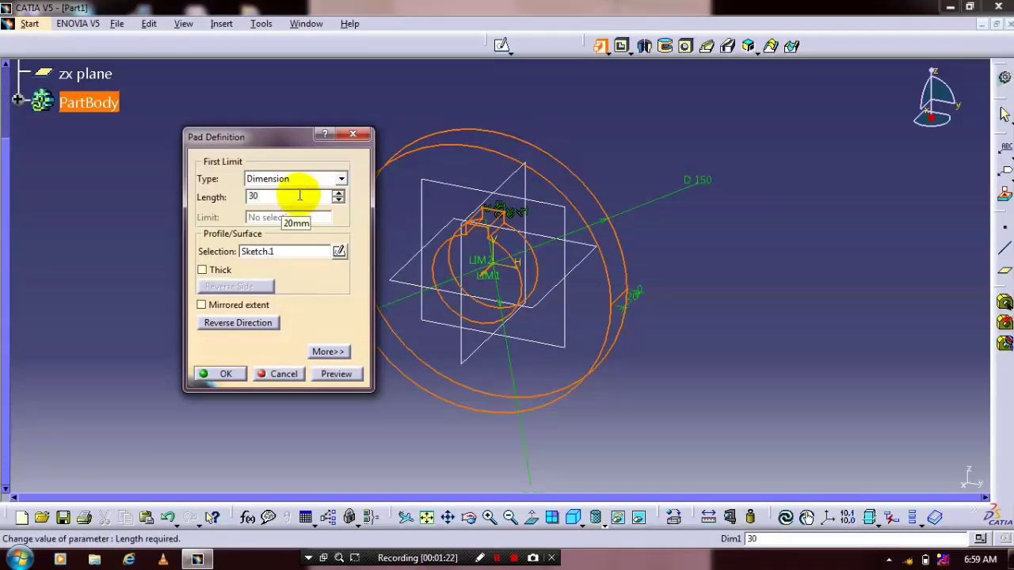
key("Return")
left_click(269, 147)
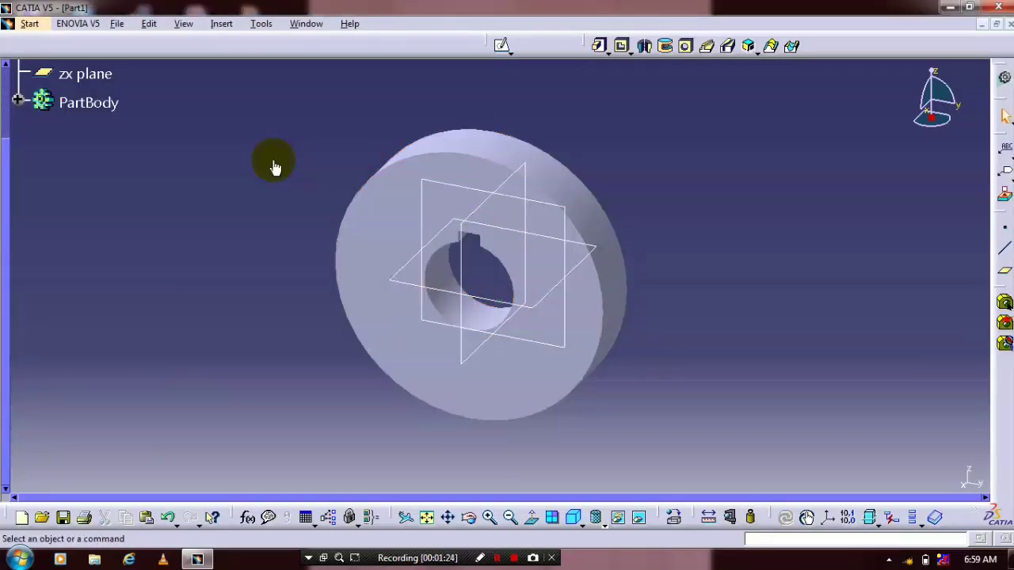
middle_click_drag(271, 165, 330, 161)
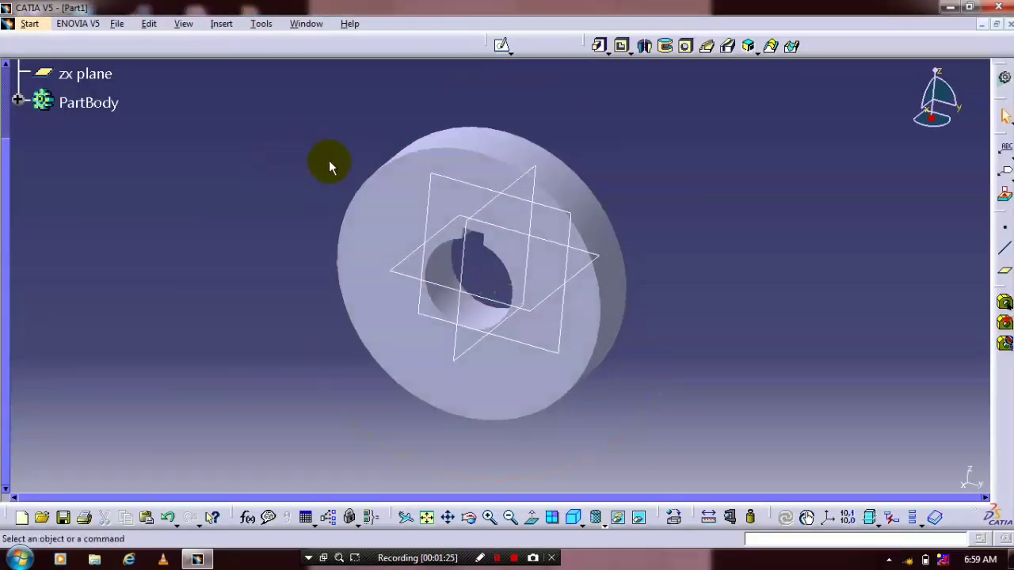
Step: Sketch on the disc's front face two origin-centred circles, just inside and just beyond the rim
left_click(412, 216)
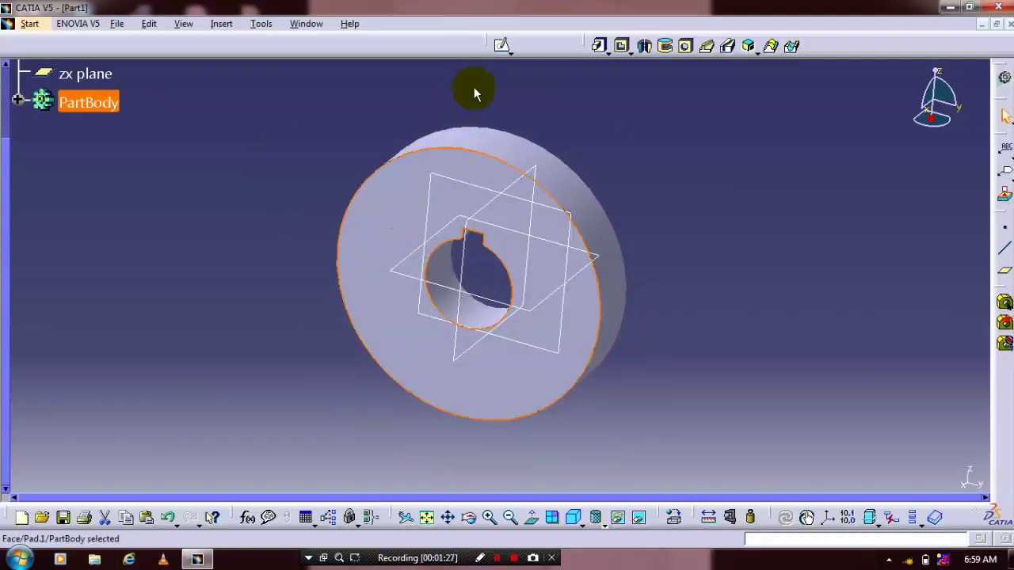
left_click(498, 46)
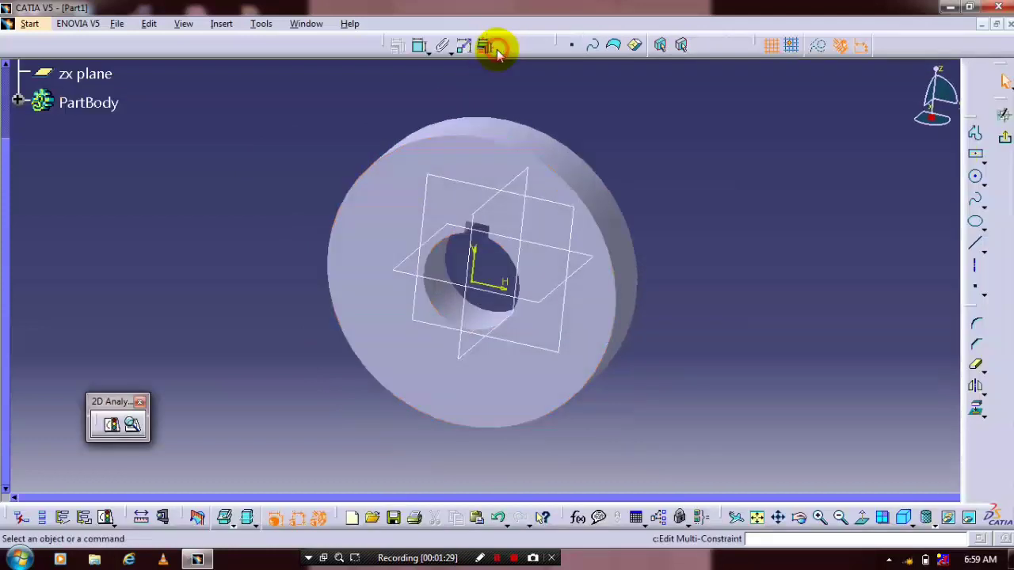
left_click(975, 175)
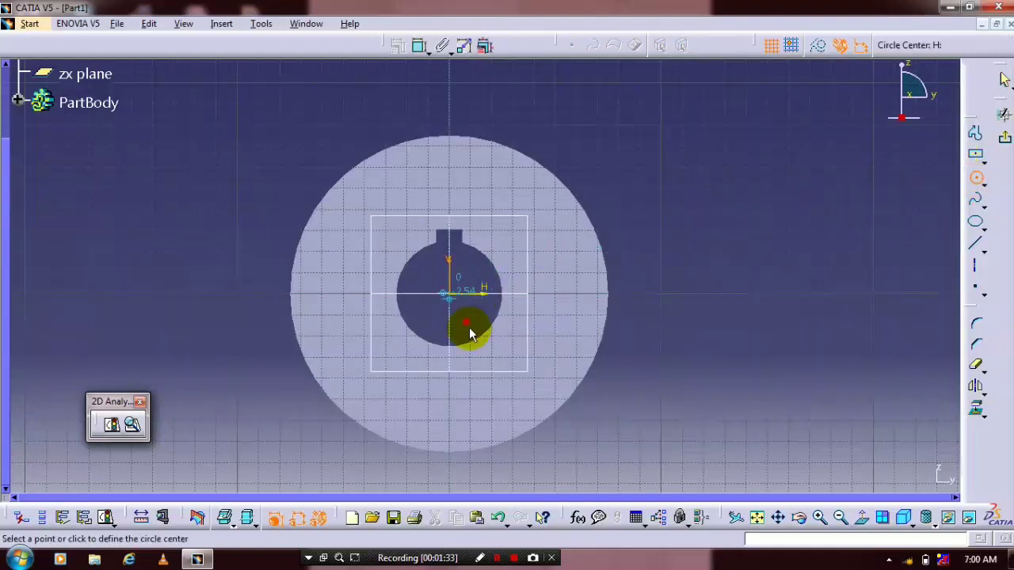
left_click(449, 294)
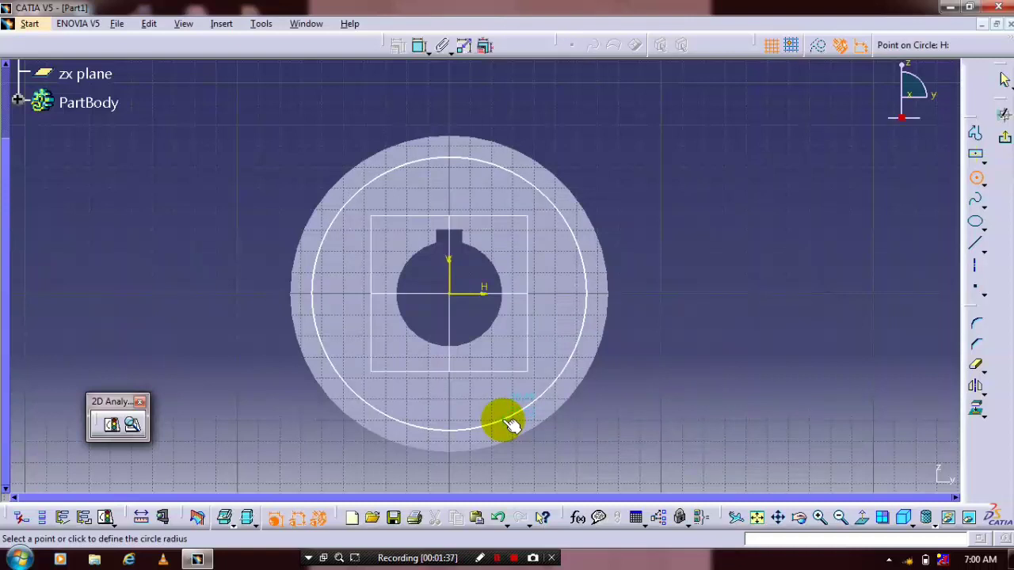
left_click(511, 422)
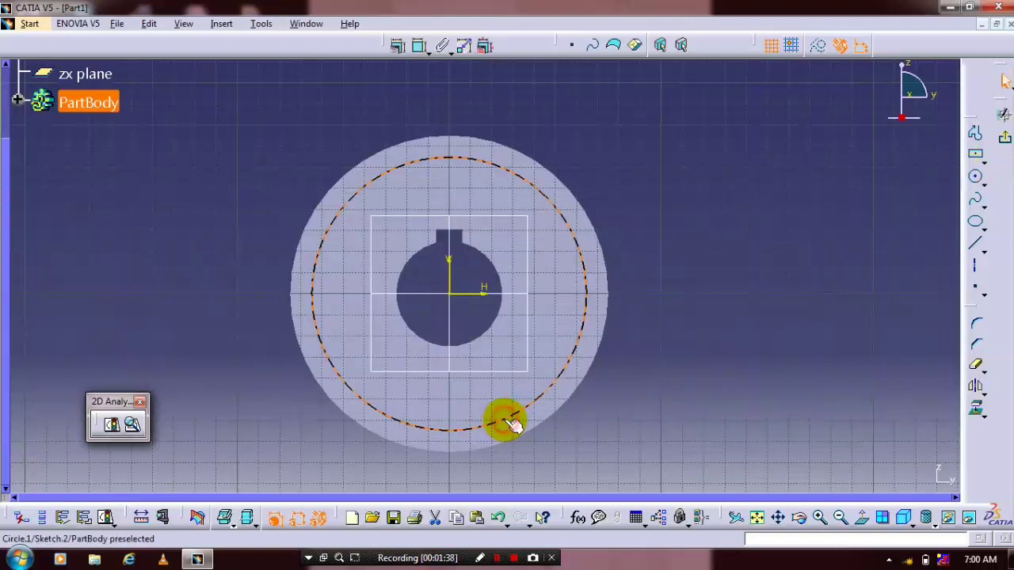
left_click(975, 178)
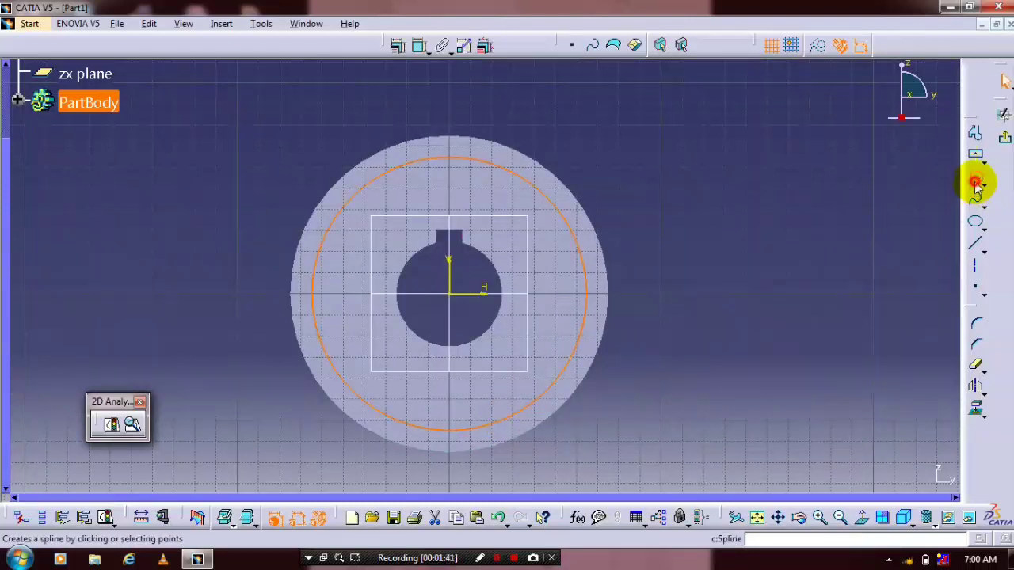
left_click(451, 294)
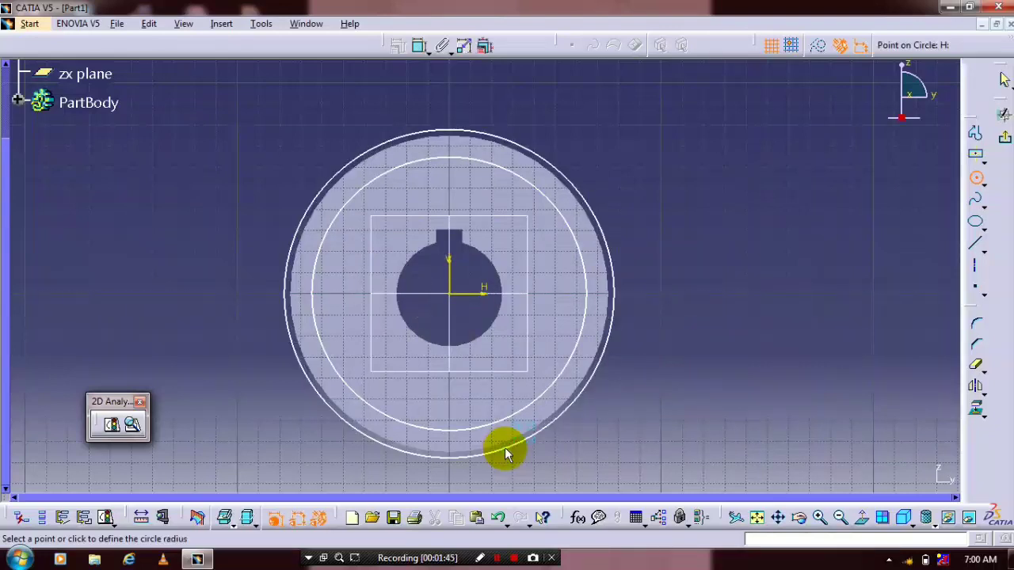
left_click(505, 448)
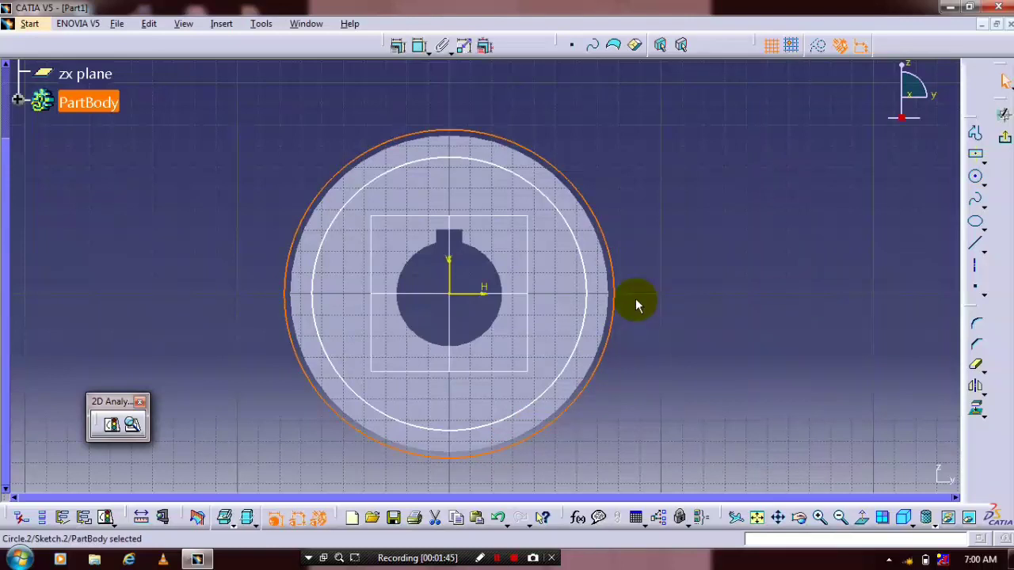
Step: Draw a vertical axis upward from the sketch centre
left_click(919, 276)
left_click(975, 266)
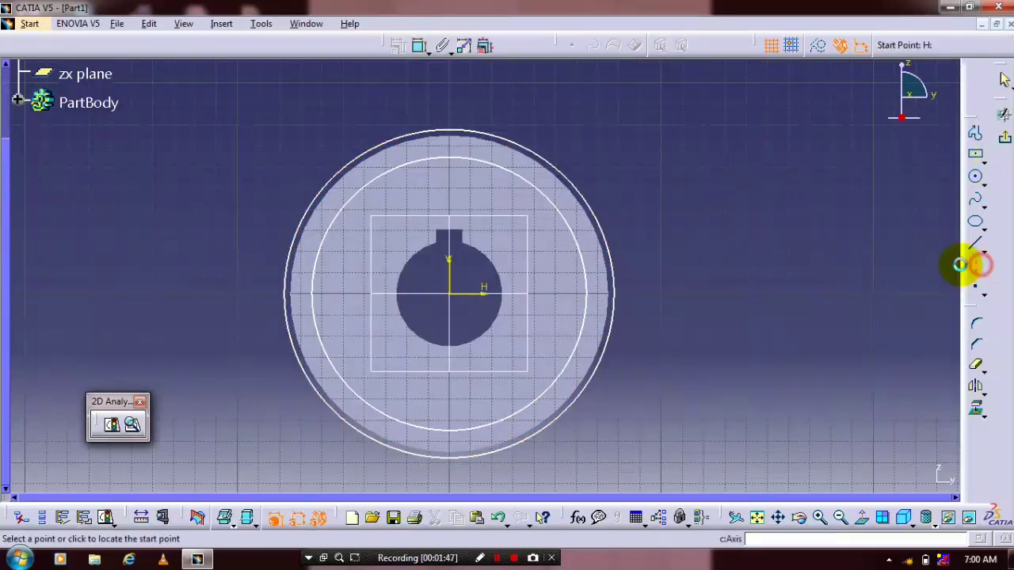
left_click(450, 293)
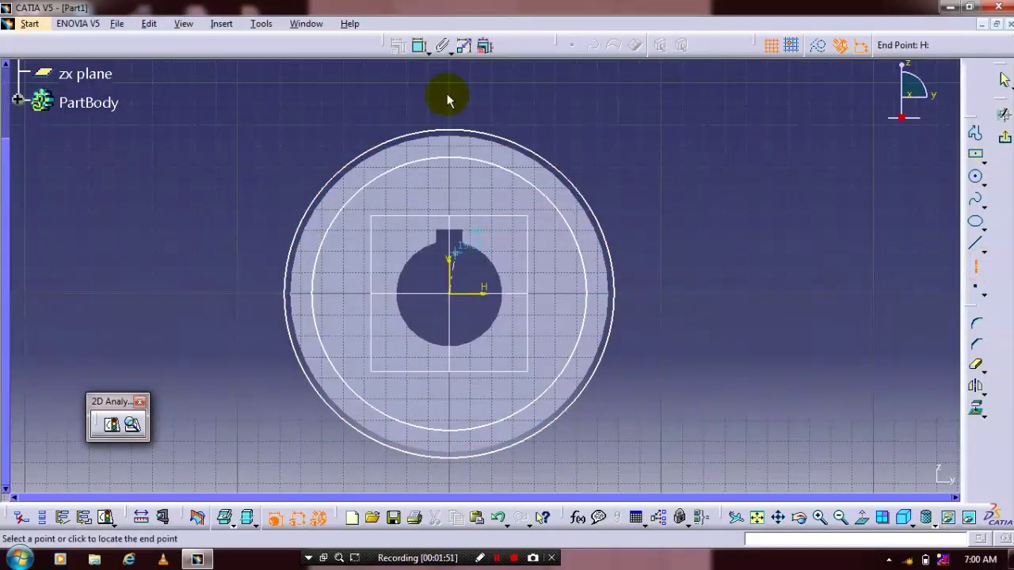
left_click(449, 97)
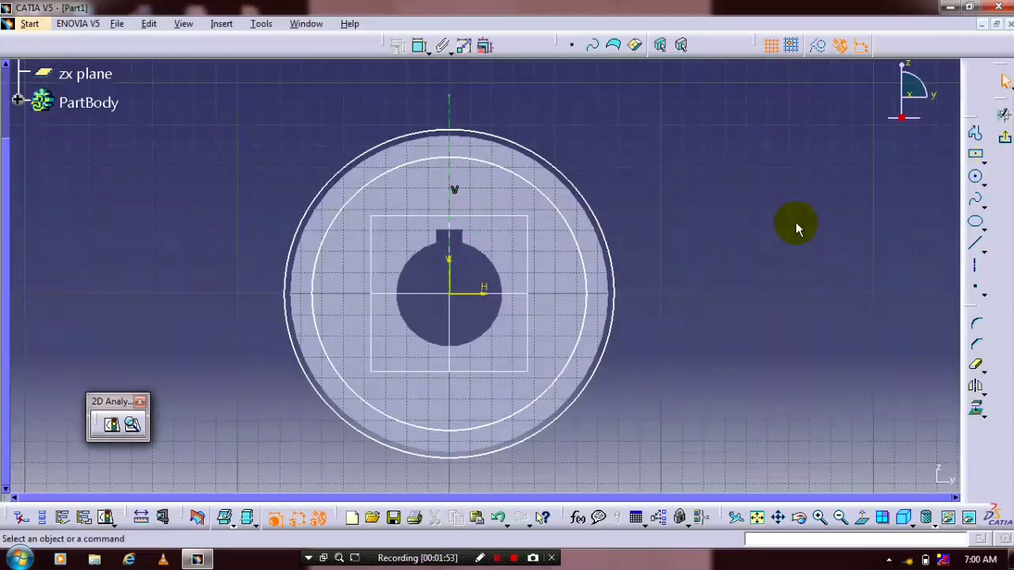
Step: Draw a Three Point Arc Starting With Limits from the outer to the inner circle
left_click(983, 182)
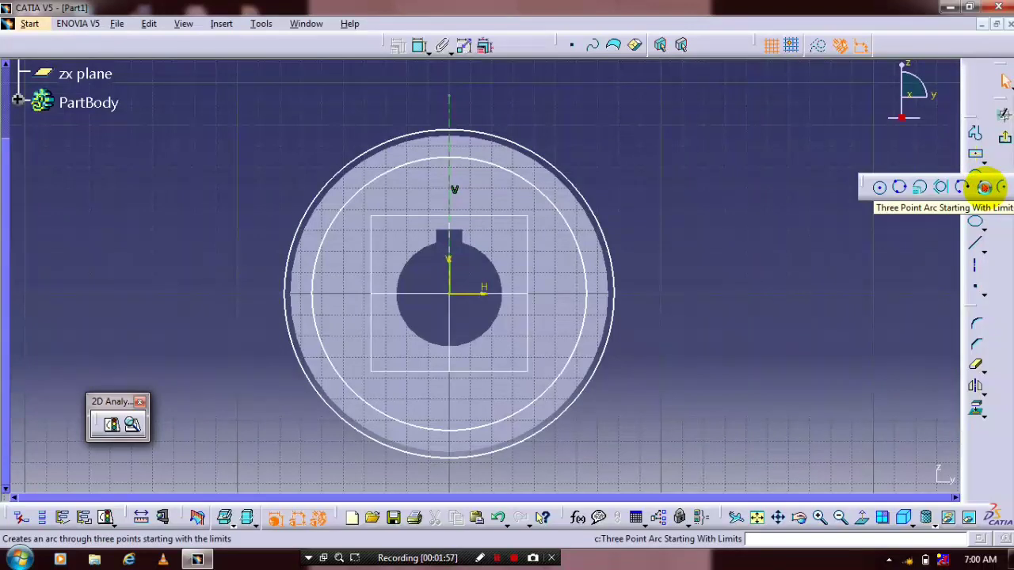
left_click(983, 187)
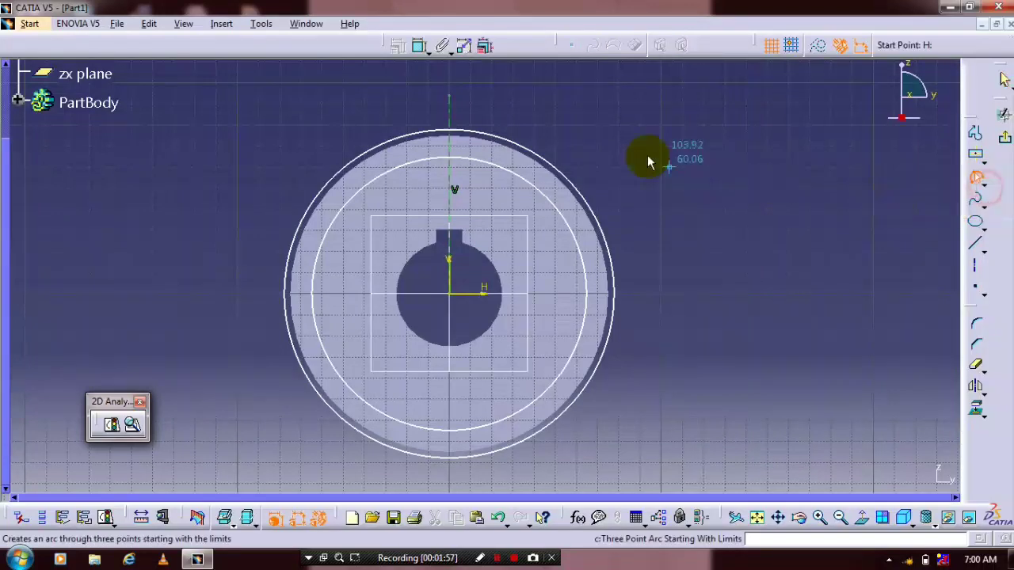
left_click(437, 137)
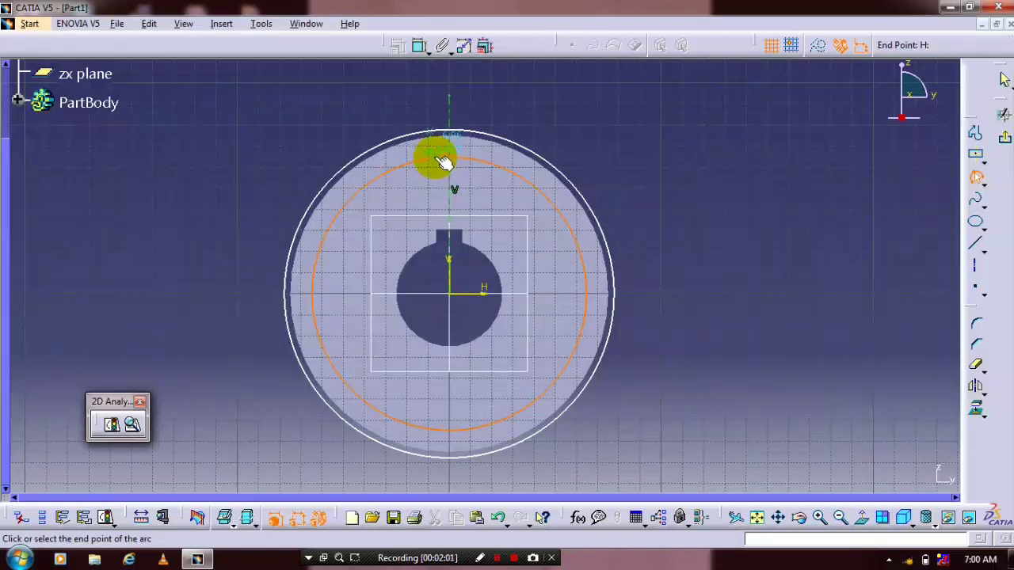
left_click(448, 161)
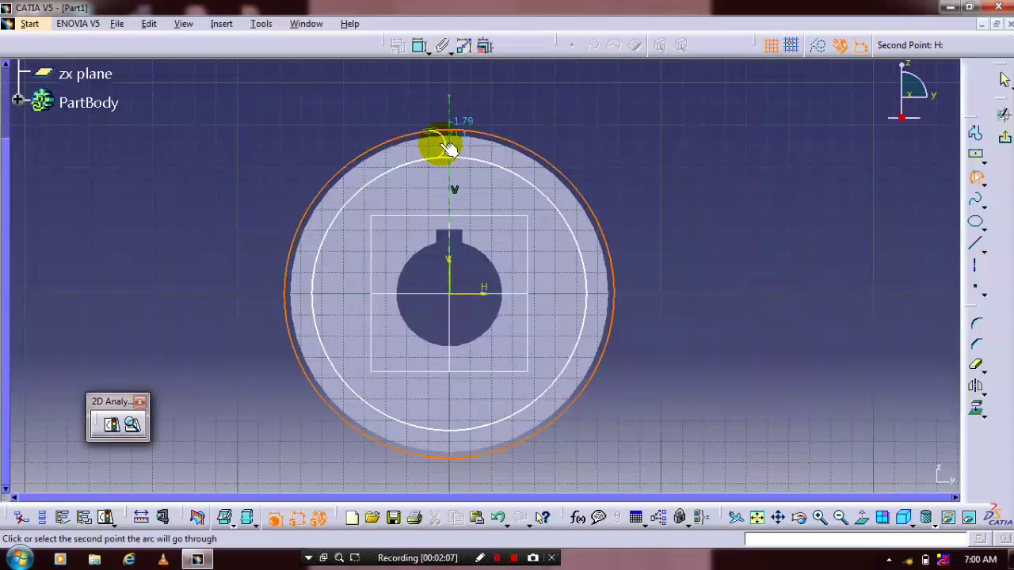
mouse_move(446, 148)
middle_mouse_down()
mouse_move(430, 106)
mouse_move(469, 268)
middle_mouse_up()
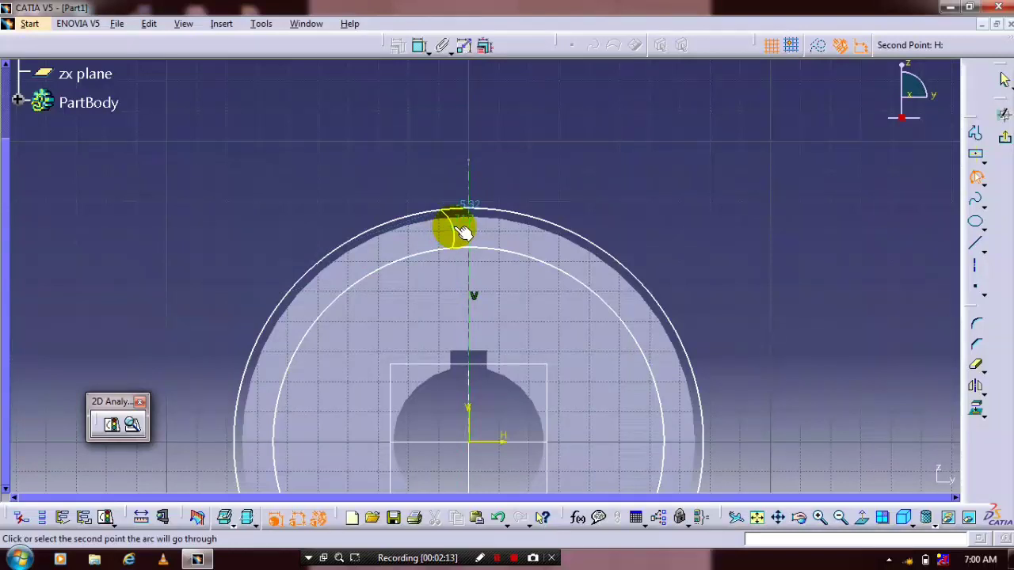
left_click(462, 236)
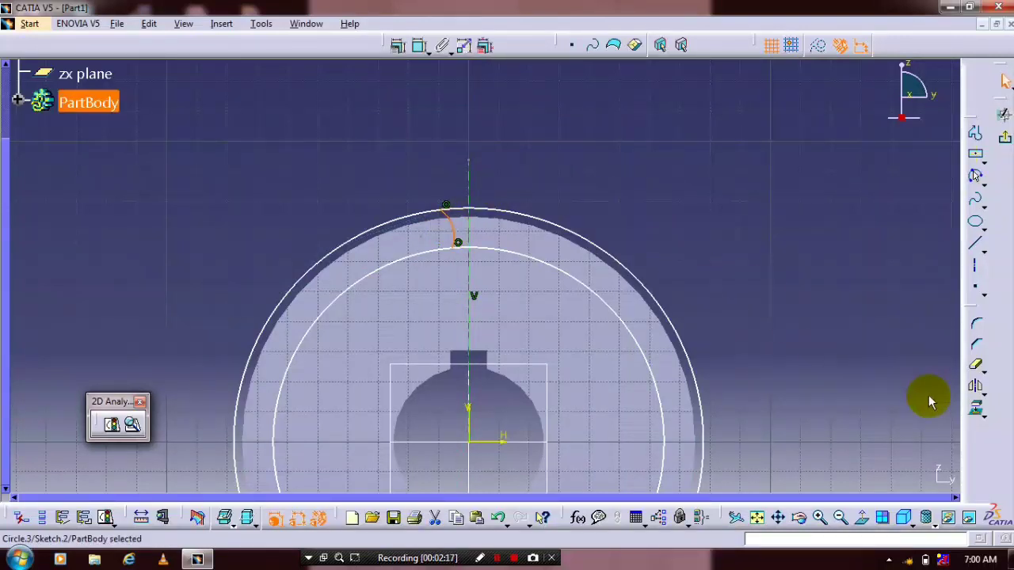
Step: Mirror the arc across the vertical axis
left_click(977, 392)
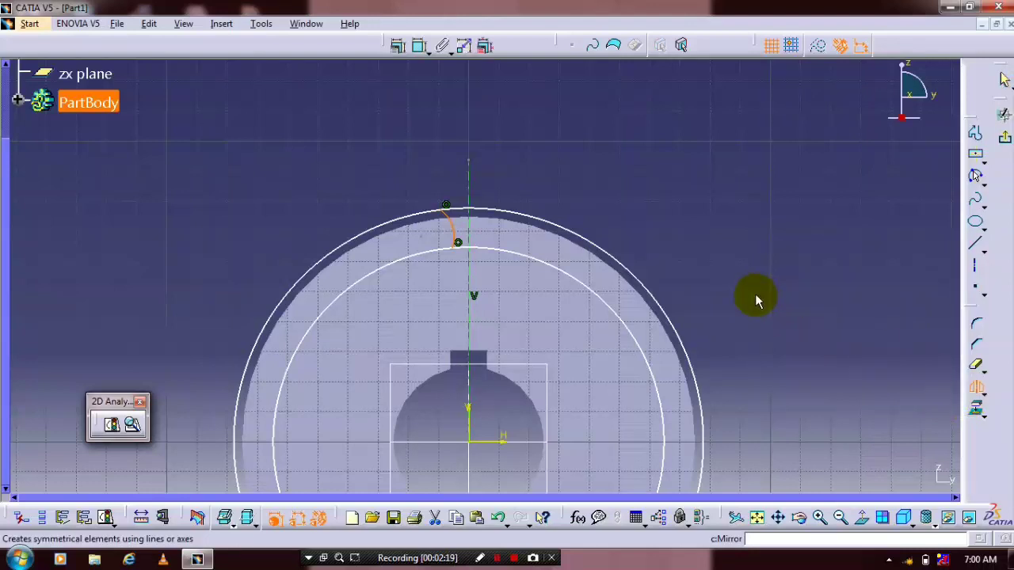
left_click(469, 189)
middle_click_drag(545, 191, 633, 195)
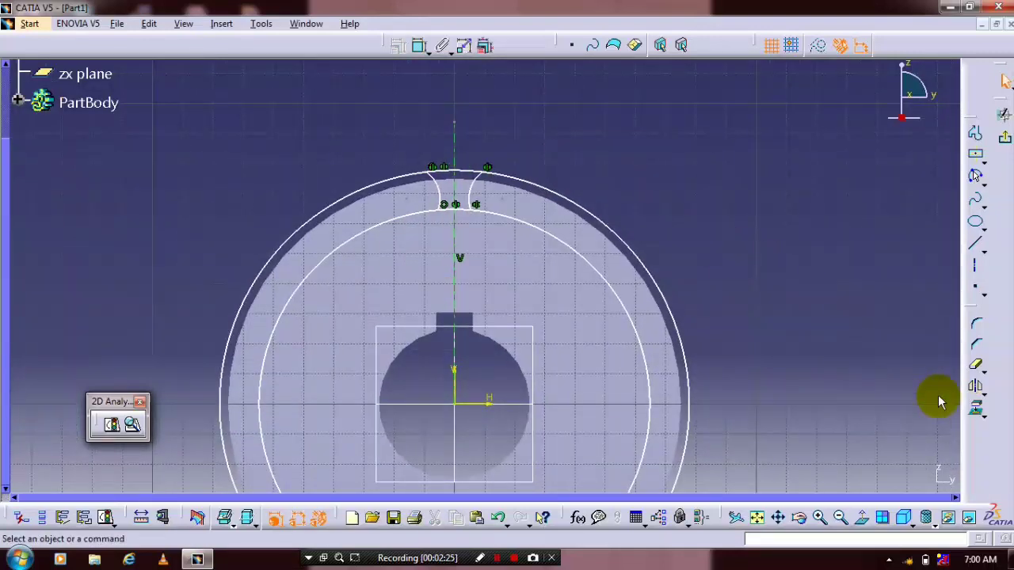
Step: Trim both circles outside the gap into a closed tooth-gap outline and exit the sketch
left_click(976, 365)
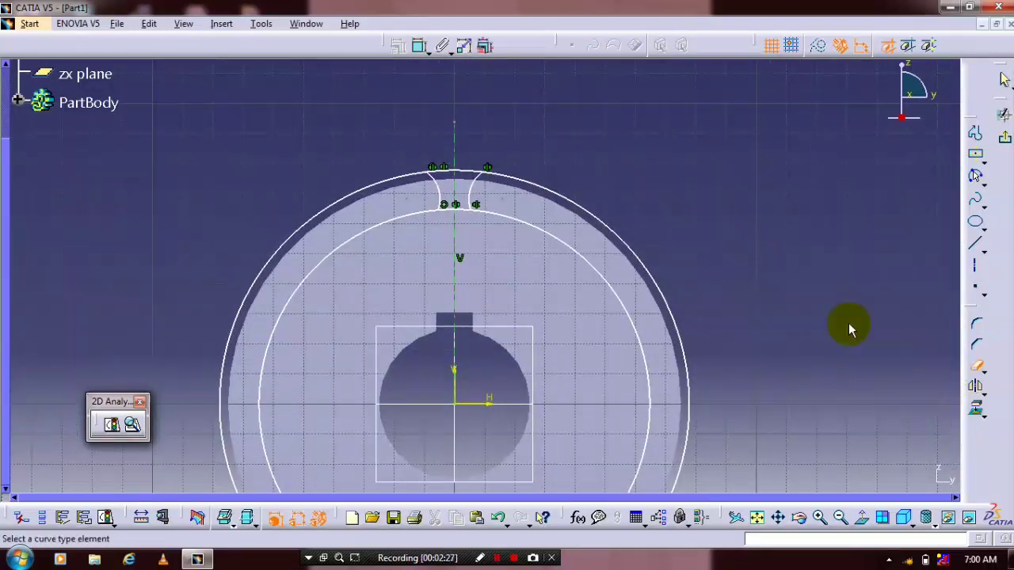
left_click(615, 233)
left_click(572, 250)
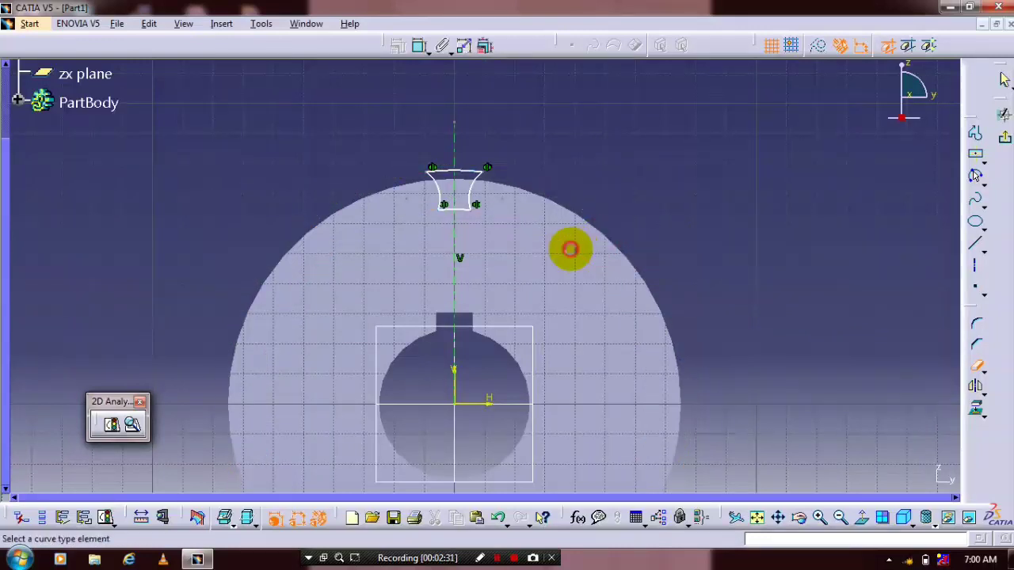
left_click(1004, 137)
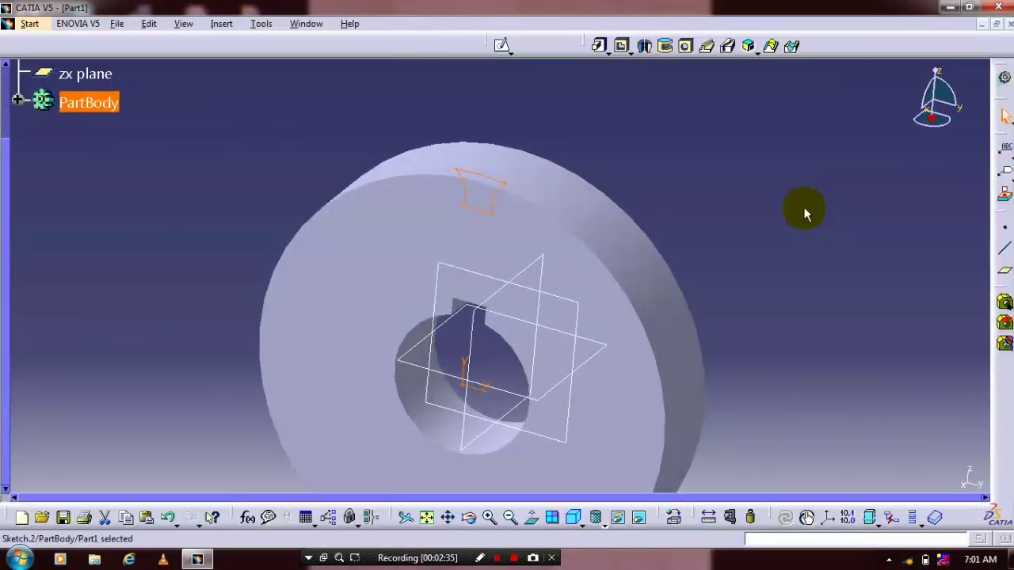
Step: Cut a 30 mm pocket from the tooth-gap sketch into the disc's rim
left_click(621, 46)
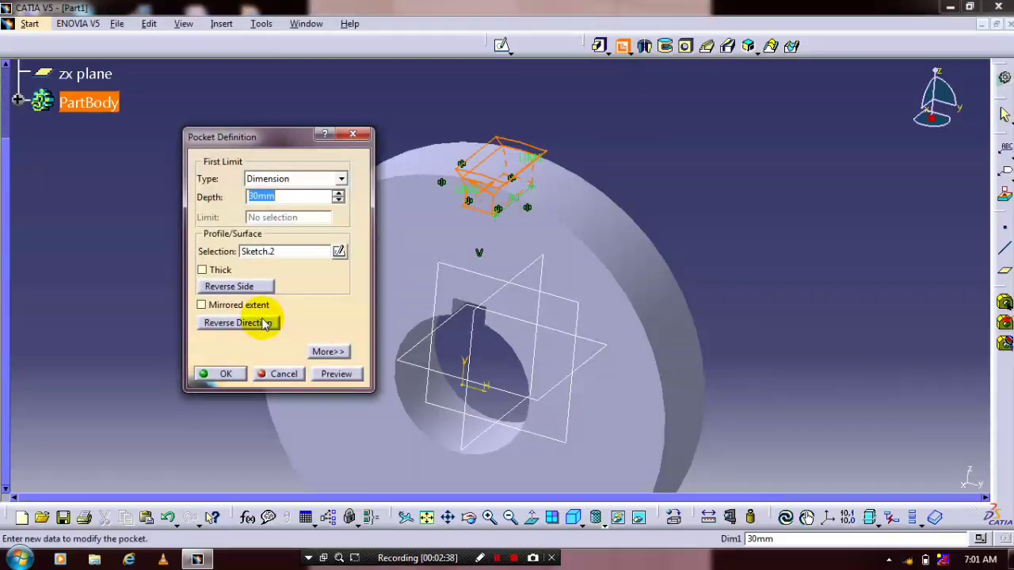
left_click(222, 373)
middle_click_drag(181, 269, 184, 225)
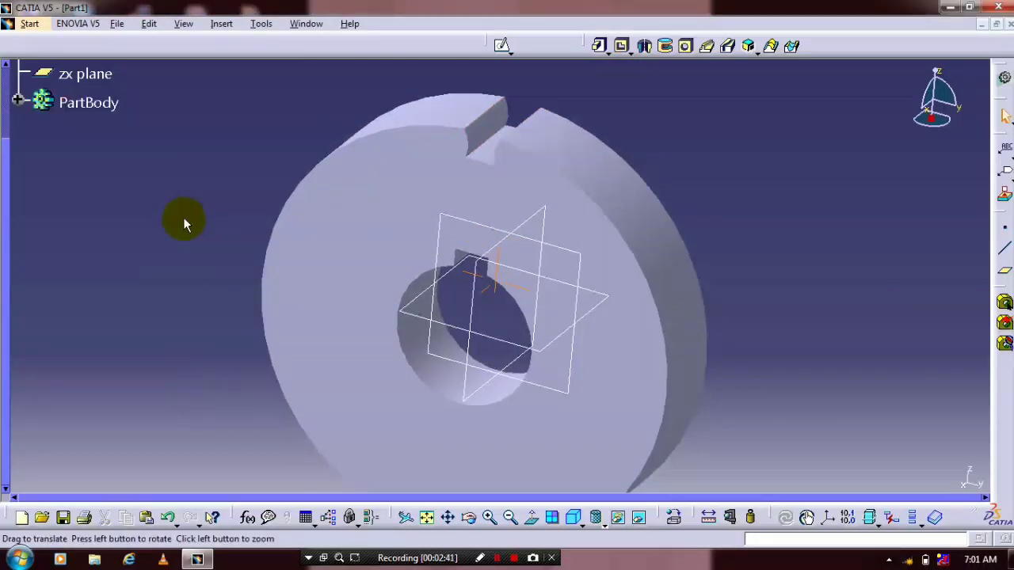
scroll(139, 170, "up", 3)
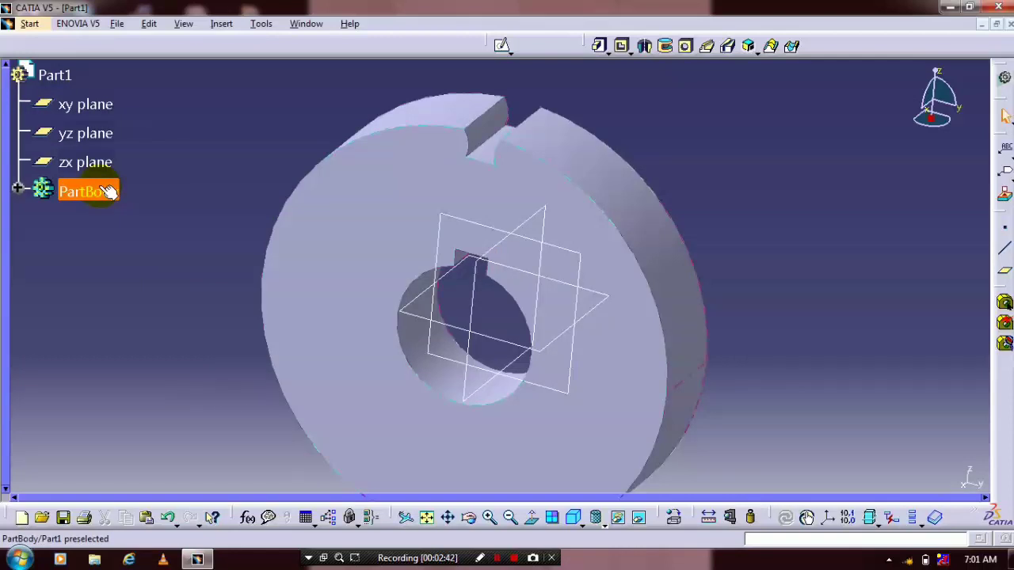
Step: Hide the xy, yz and zx reference planes
left_click(95, 162)
left_click(81, 133, "ctrl")
left_click(89, 103, "ctrl")
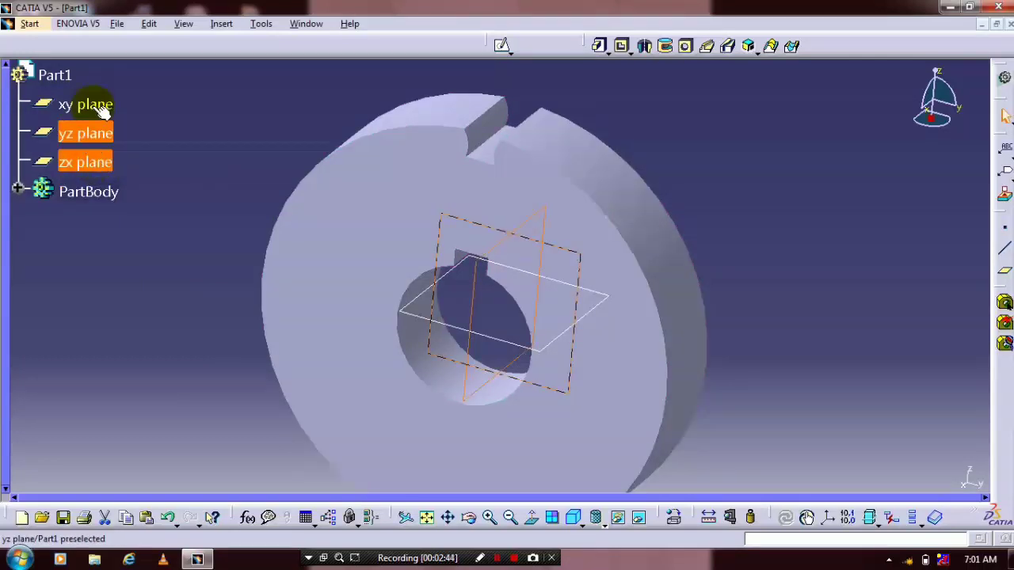
right_click(95, 106)
left_click(131, 151)
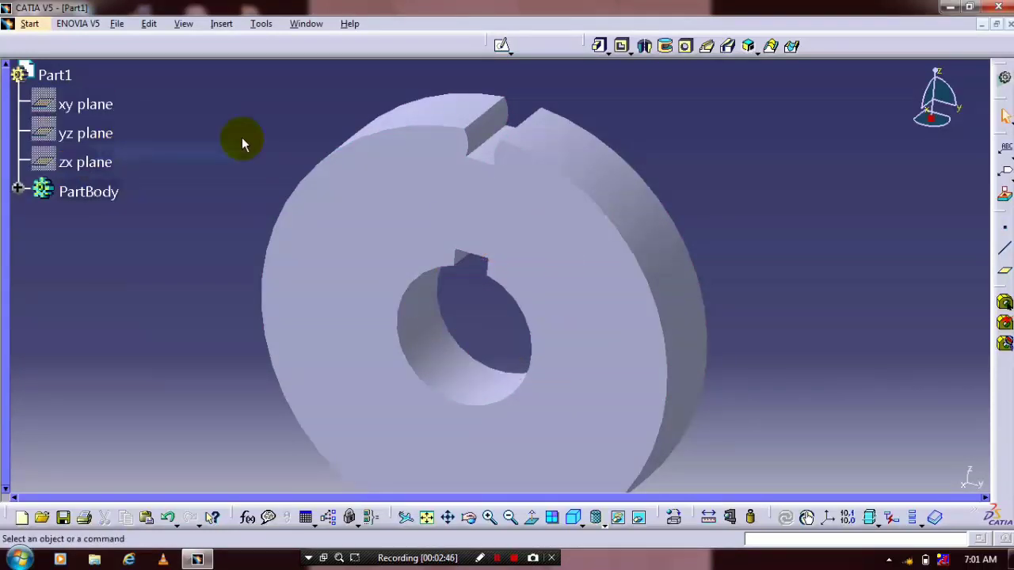
left_click(222, 24)
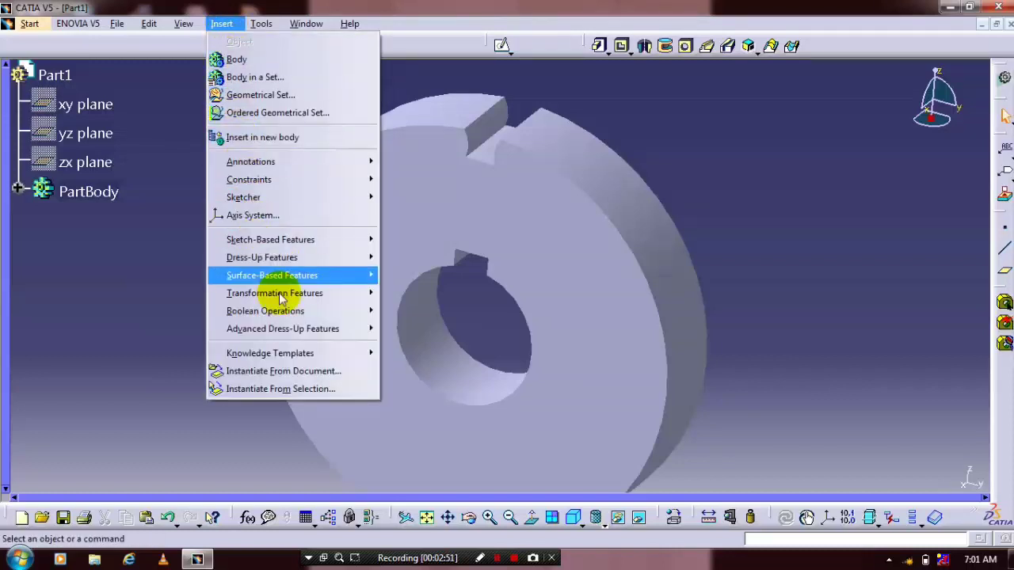
Step: Start a Circular Pattern in Complete crown mode with the Pad.1 disc face as rotation reference
mouse_move(274, 293)
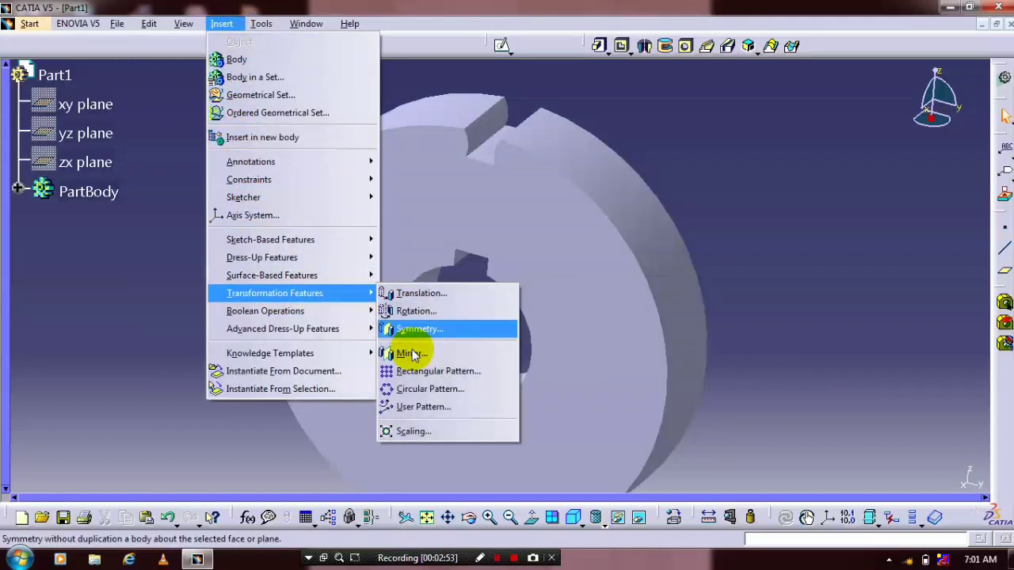
left_click(419, 389)
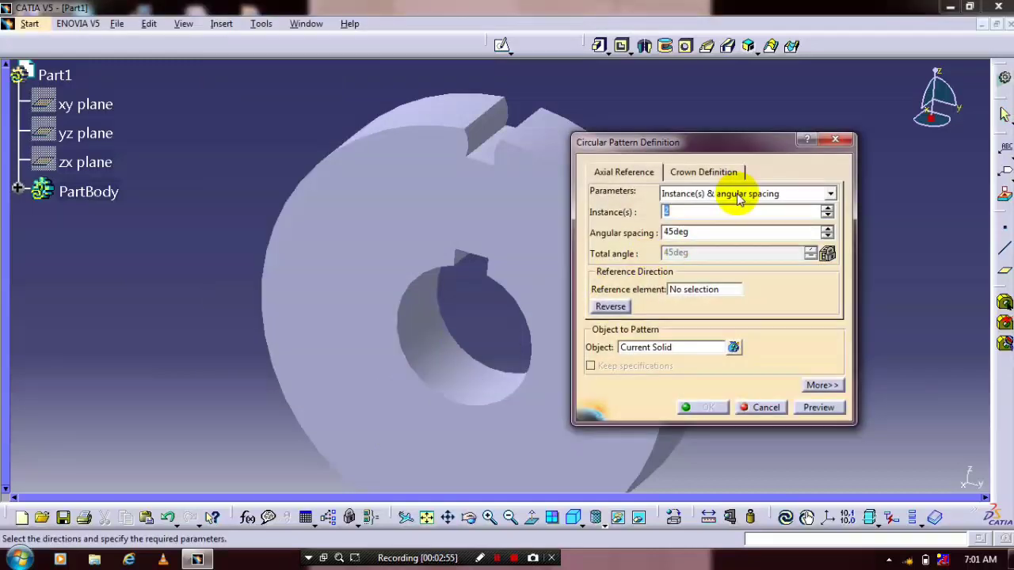
left_click(830, 195)
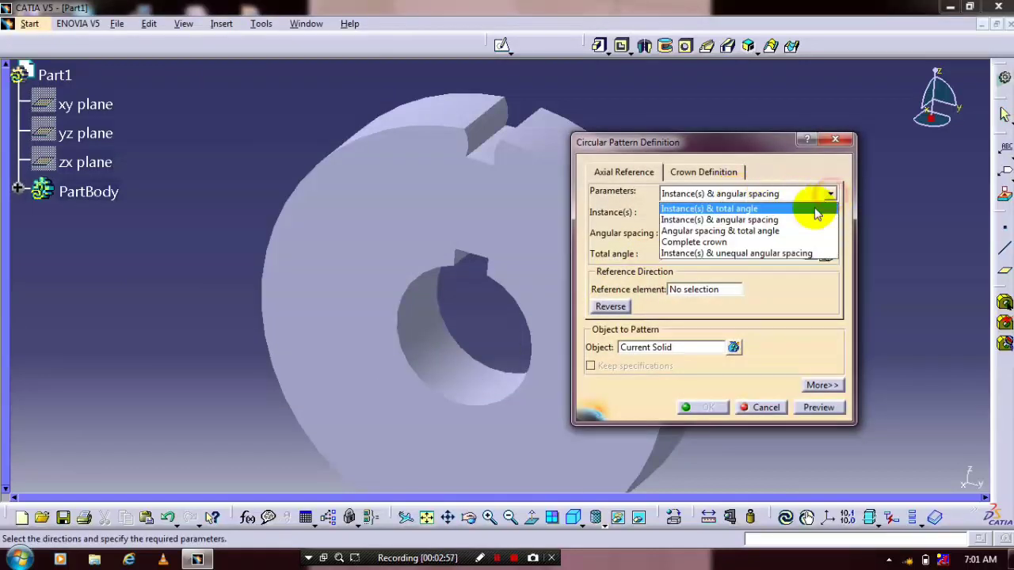
left_click(744, 245)
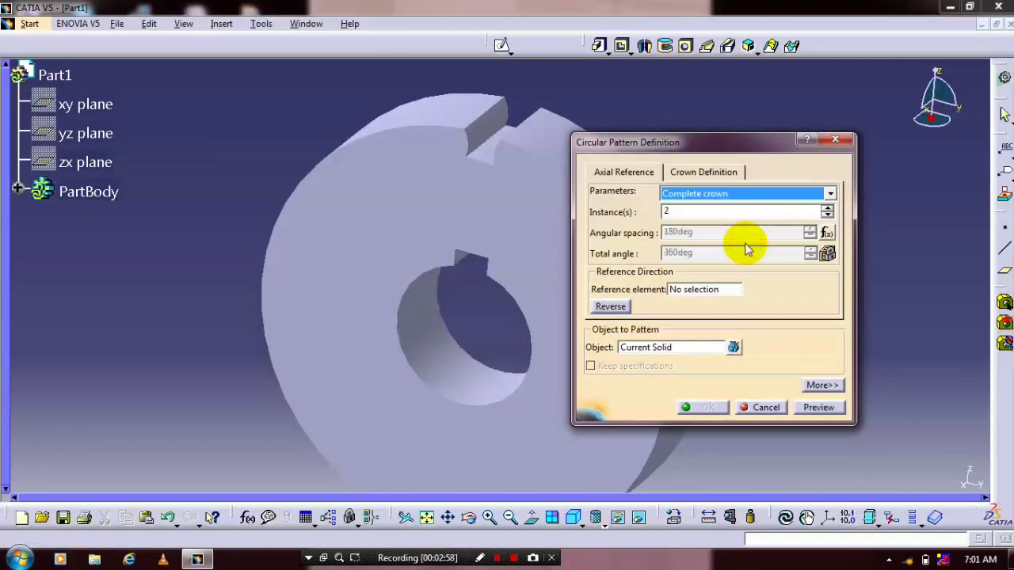
left_click(696, 288)
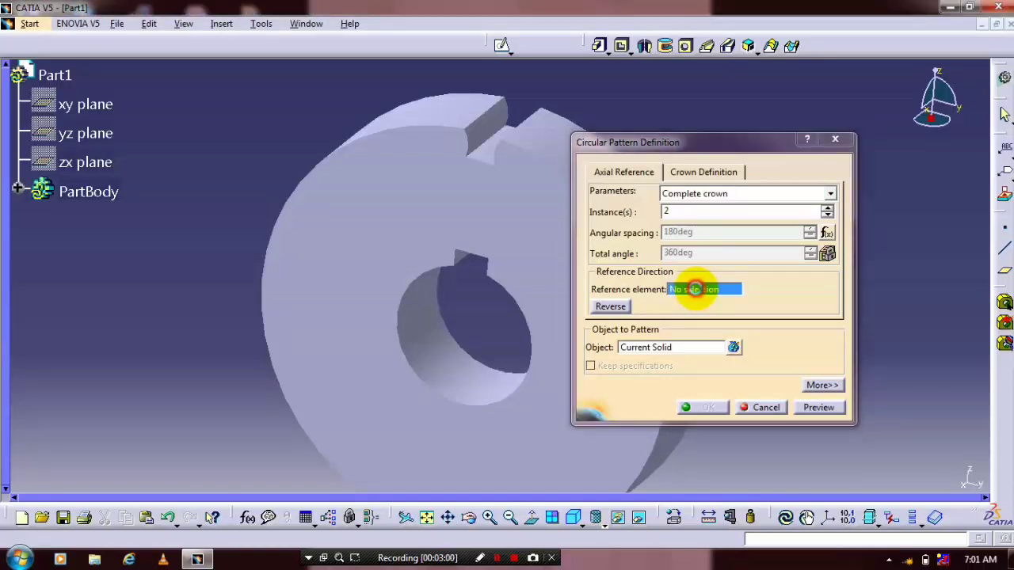
left_click(418, 119)
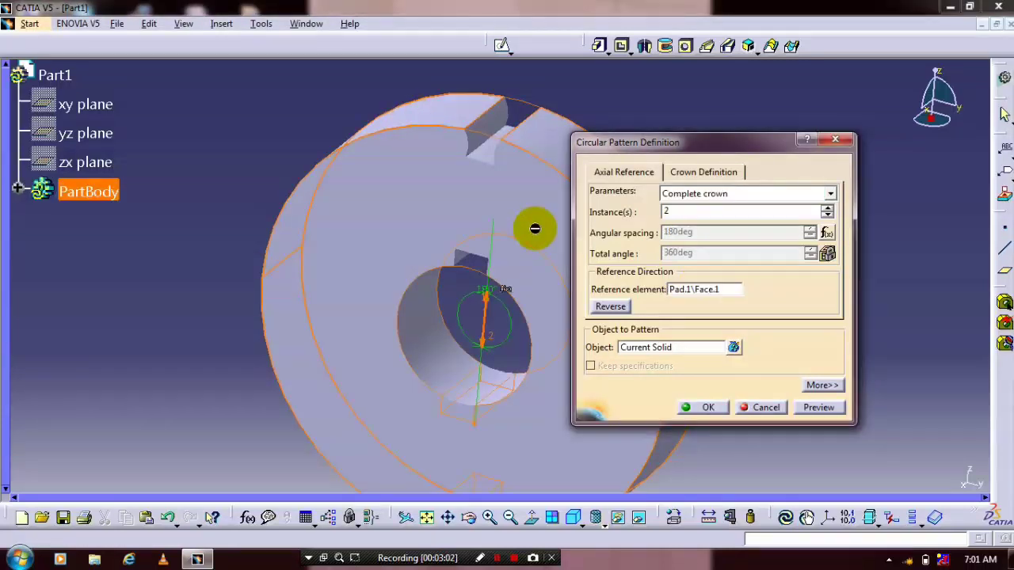
Step: Pattern Pocket.1 with 15 instances and confirm the circular pattern
left_click(678, 351)
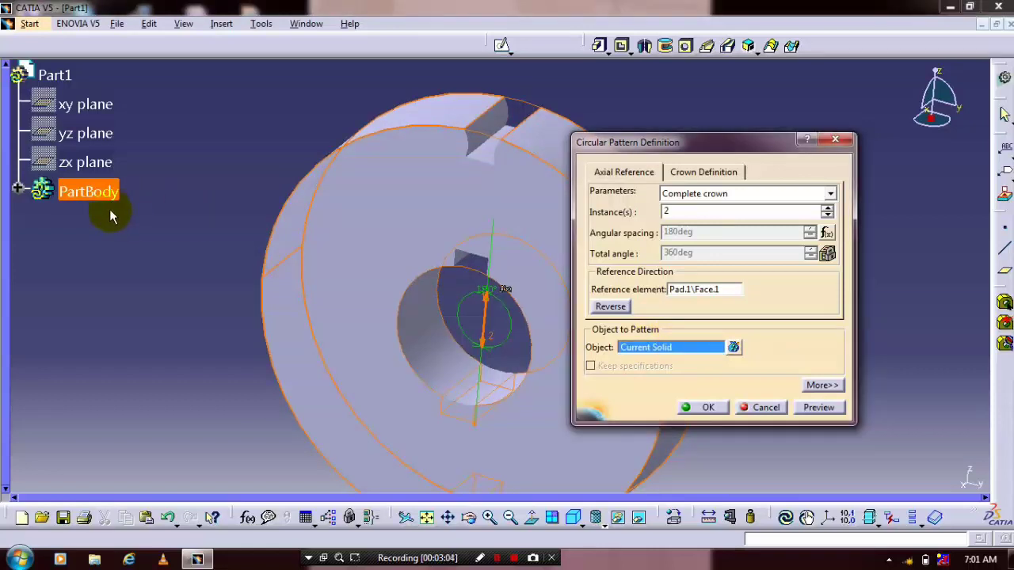
left_click(18, 192)
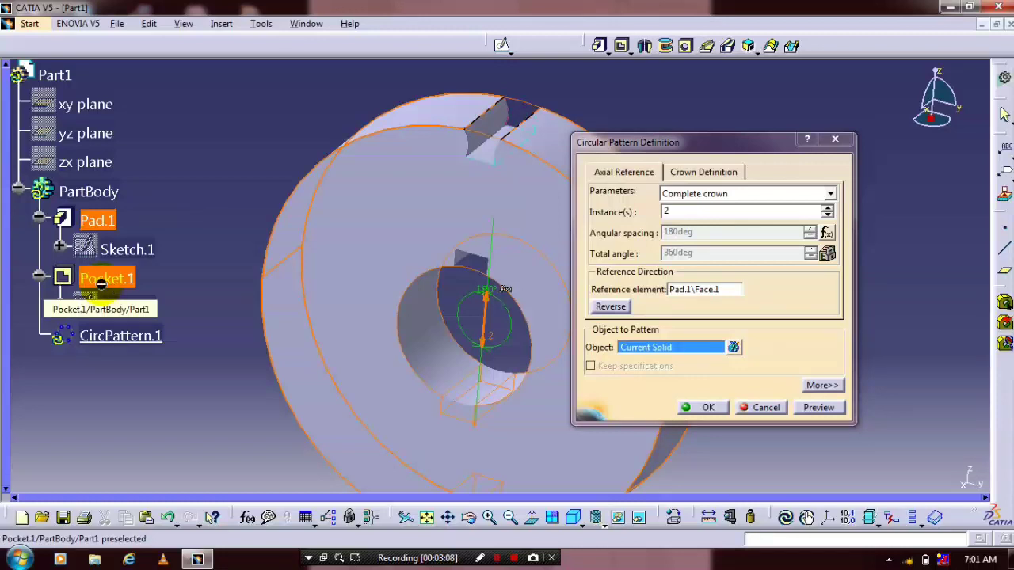
left_click(103, 279)
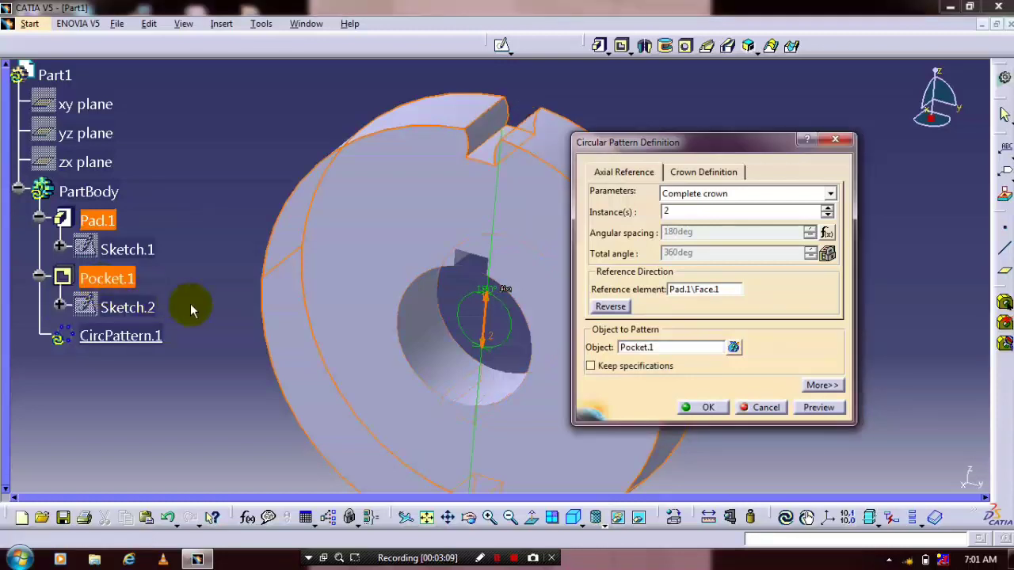
double_click(665, 213)
left_click(705, 110)
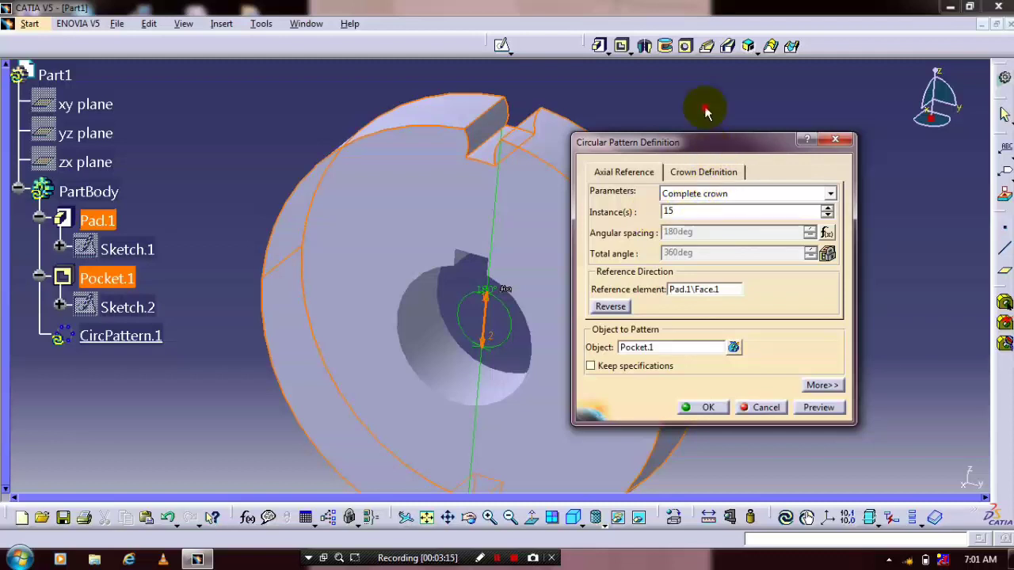
left_click(701, 408)
left_click(783, 266)
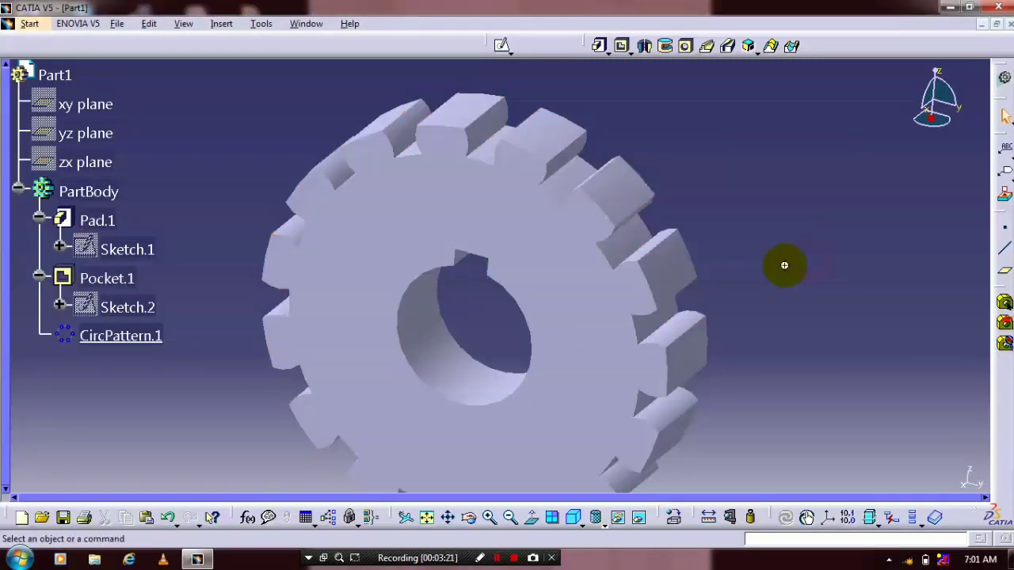
Step: Apply an Auto Fillet to the current solid, keeping the default 3mm radius
middle_click_drag(765, 317, 421, 281)
middle_click_drag(349, 306, 474, 288)
middle_click_drag(310, 187, 299, 176)
left_click(222, 23)
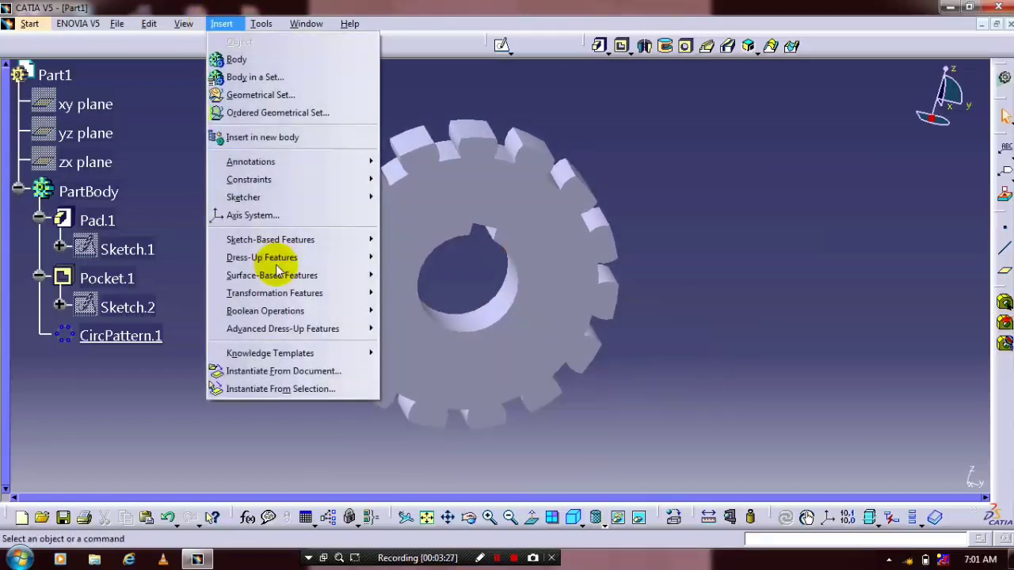
mouse_move(327, 330)
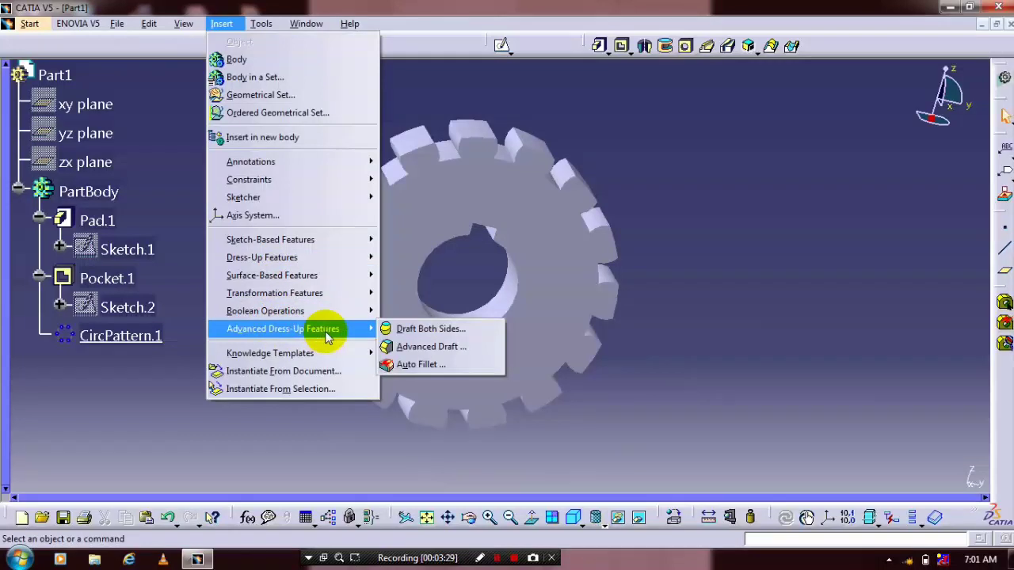
left_click(412, 365)
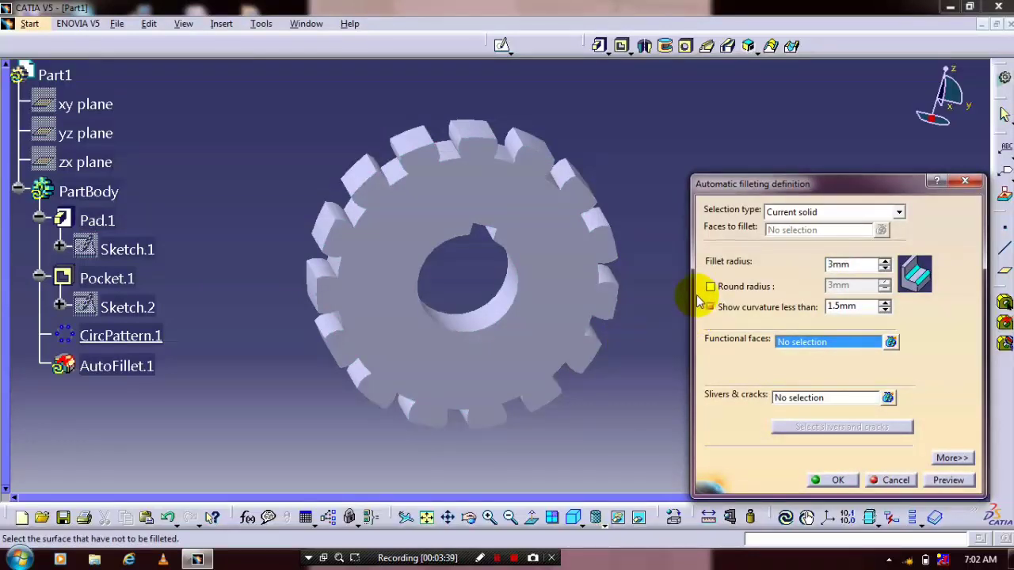
left_click(824, 482)
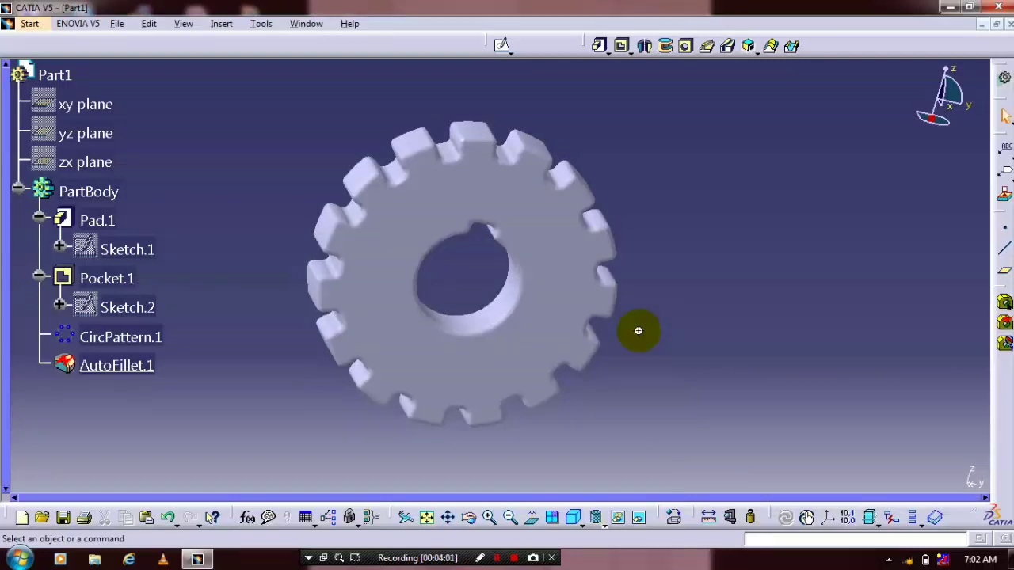
Step: Drag DS Dark Red from the material library's Painting tab onto the gear
middle_click_drag(640, 328, 634, 386)
middle_click_drag(571, 467, 596, 500)
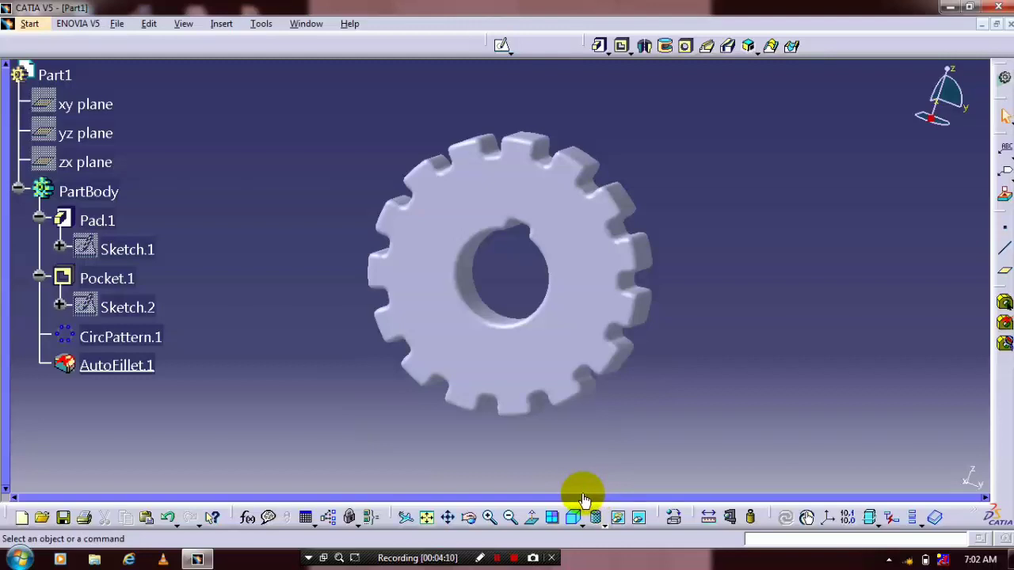
left_click(673, 517)
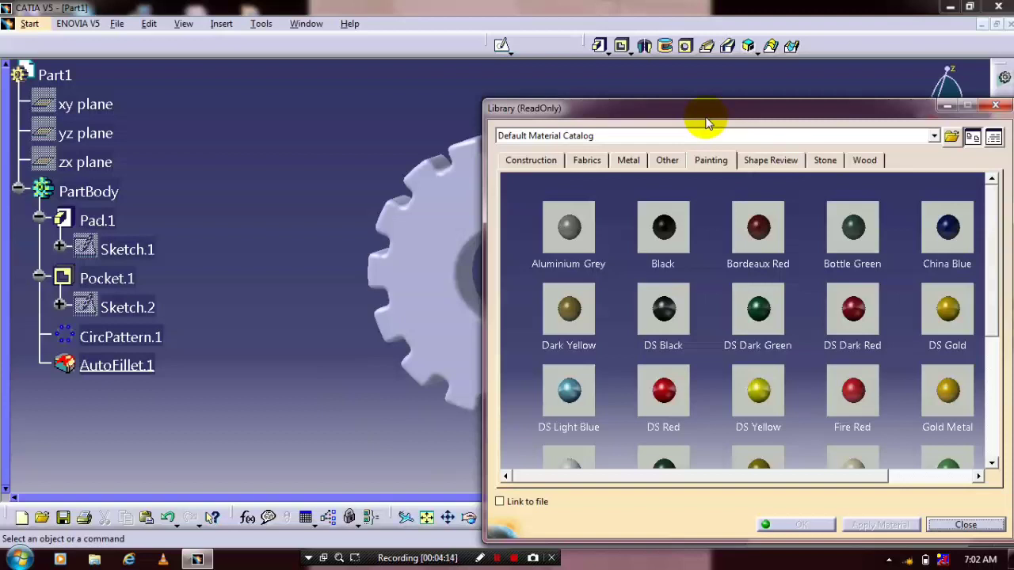
left_click_drag(707, 117, 761, 98)
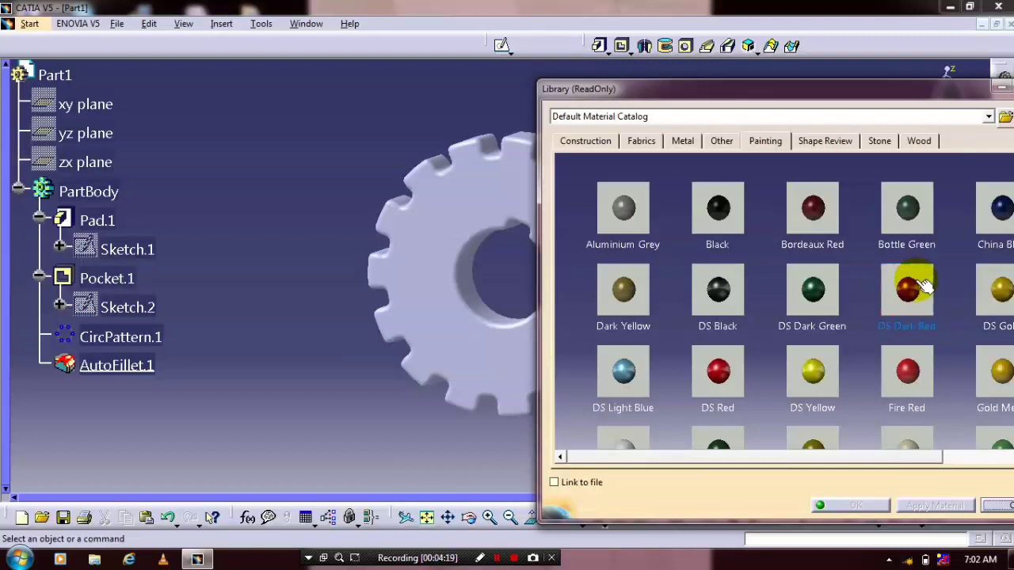
left_click_drag(923, 289, 475, 209)
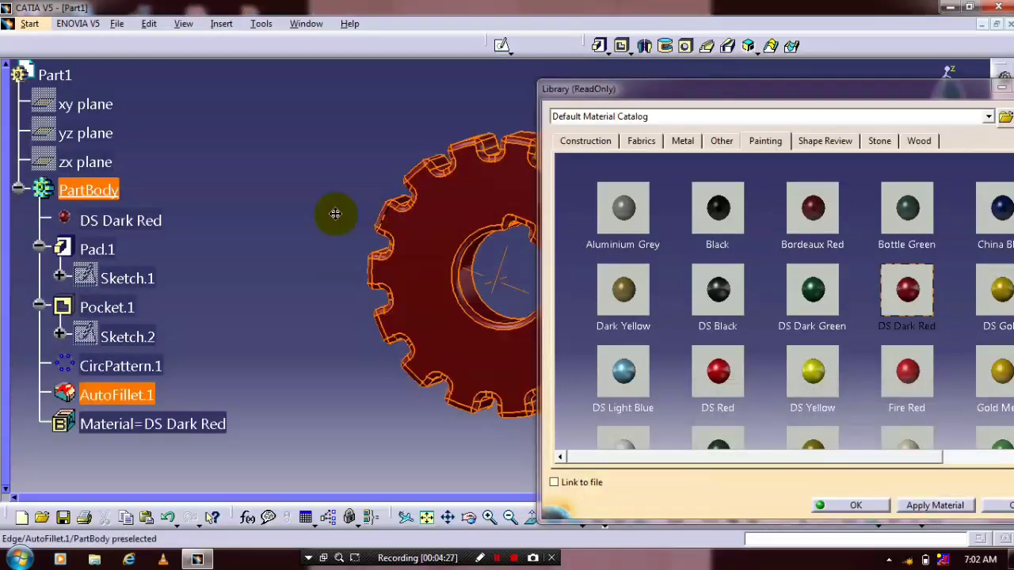
middle_click_drag(333, 211, 386, 290)
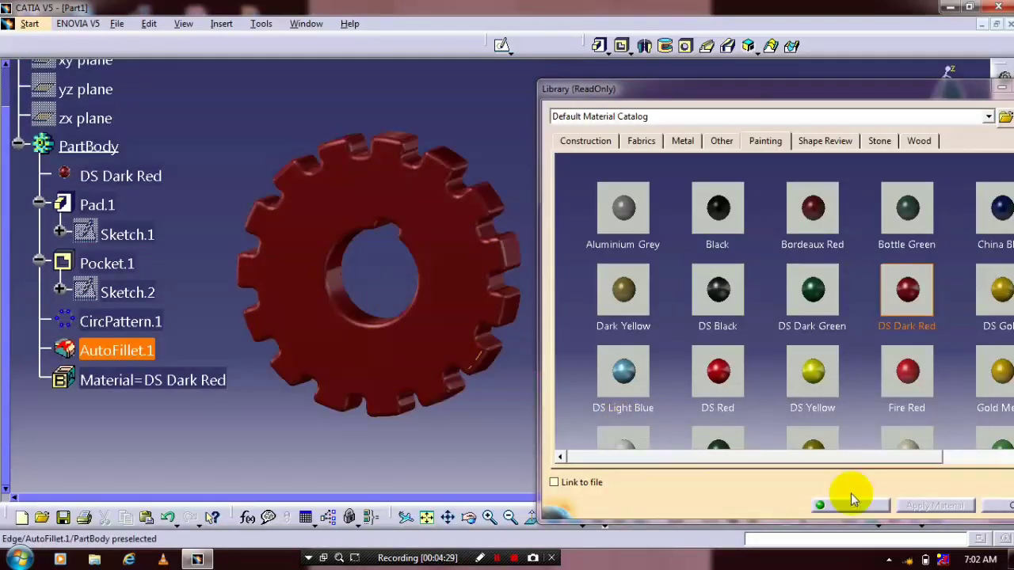
left_click_drag(812, 101, 709, 76)
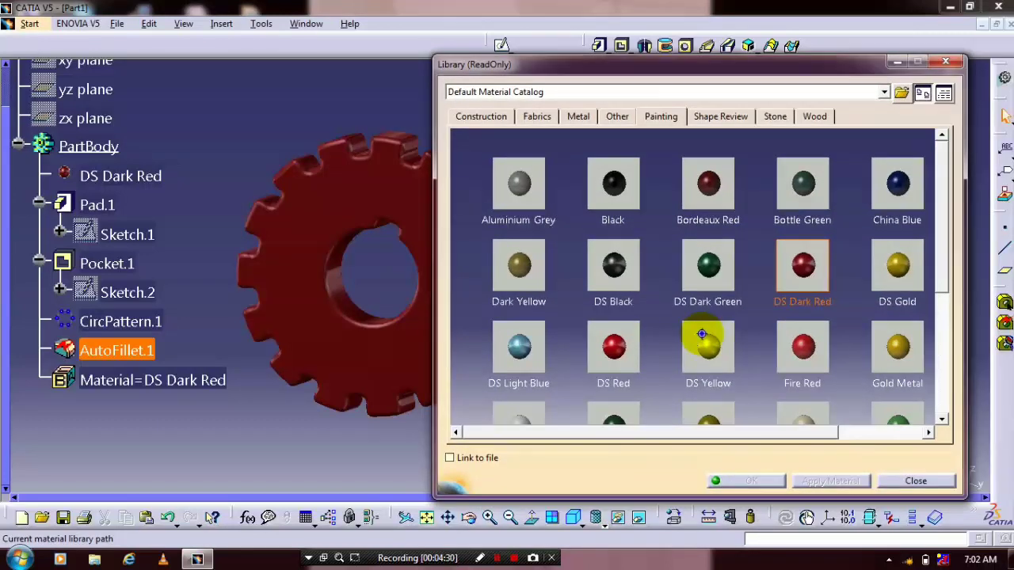
middle_click_drag(702, 334, 555, 378)
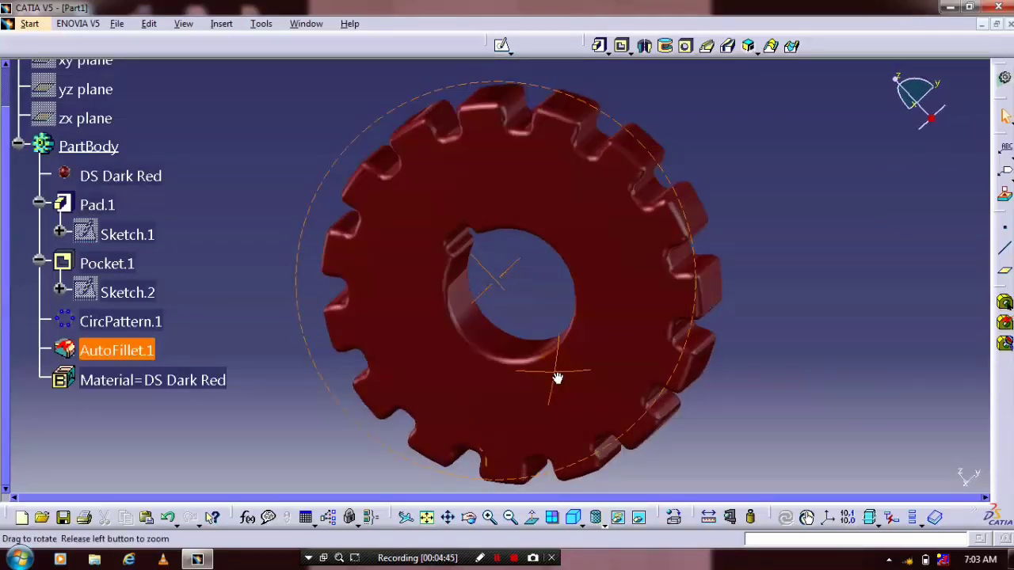
left_click(702, 404)
middle_click_drag(734, 408, 781, 367)
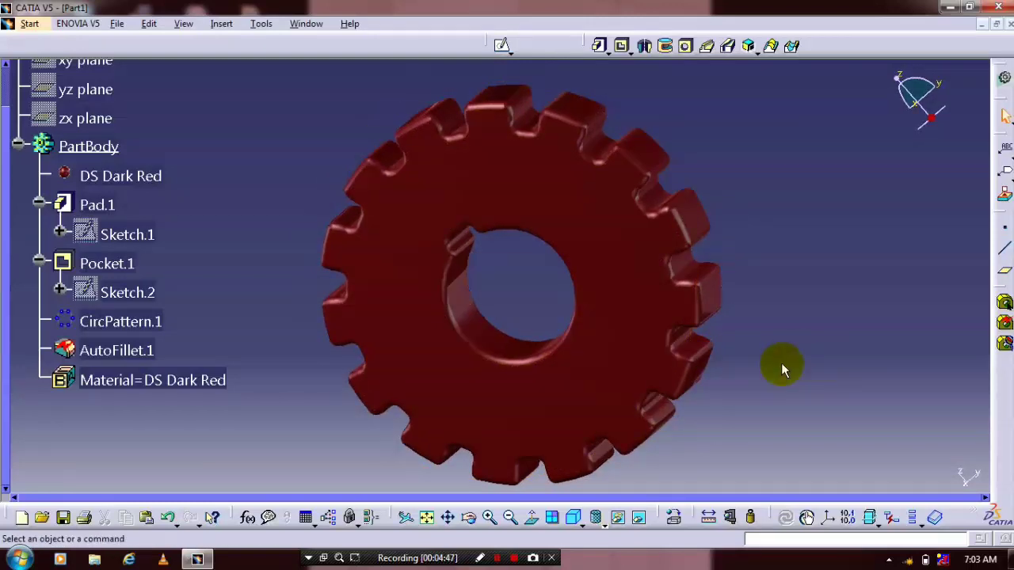